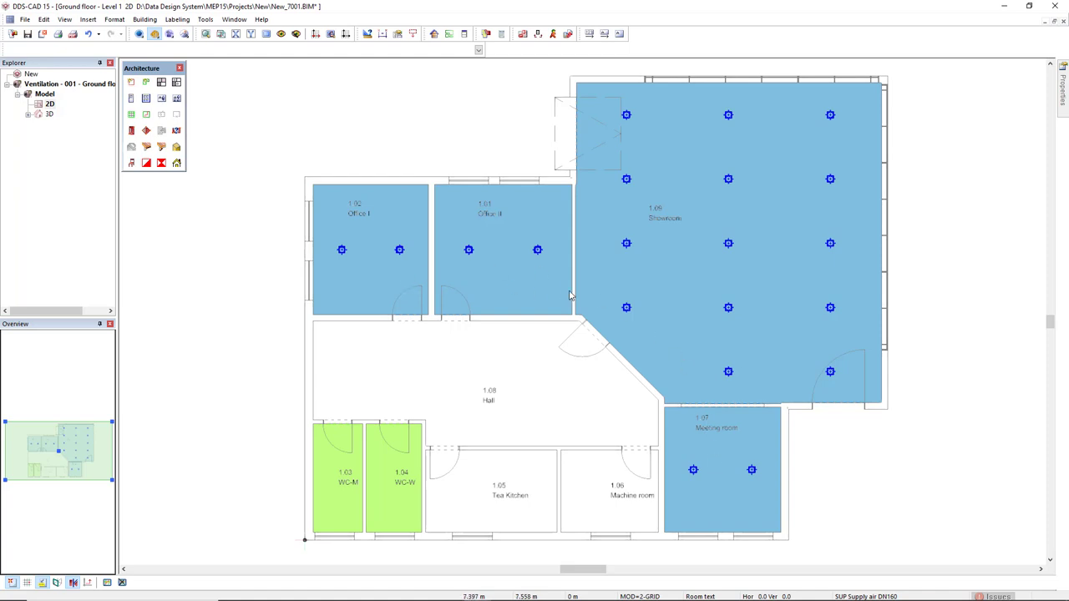
# Step: Zoom in on rooms 1.02 Office I and 1.01 Office II on the ground-floor ventilation plan
pyautogui.moveTo(287, 171); pyautogui.dragTo(564, 307)
pyautogui.moveTo(582, 367); pyautogui.dragTo(513, 294, button='middle')
pyautogui.scroll(-2, 493, 298)
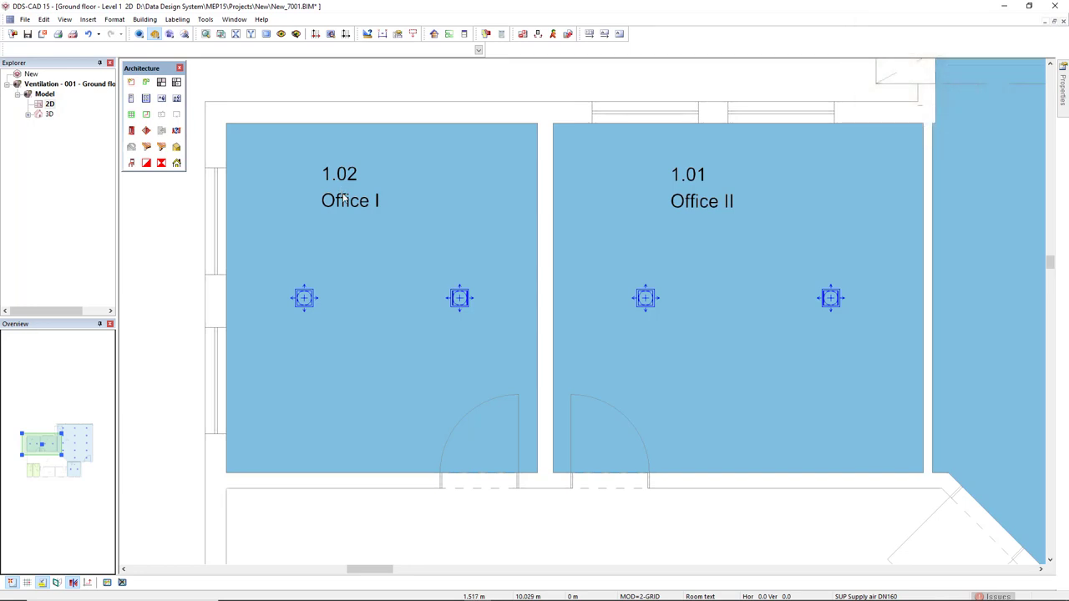
# Step: Change the Office I label to the Ventilation part text type and open its configuration
pyautogui.click(345, 203)
pyautogui.doubleClick(345, 204)
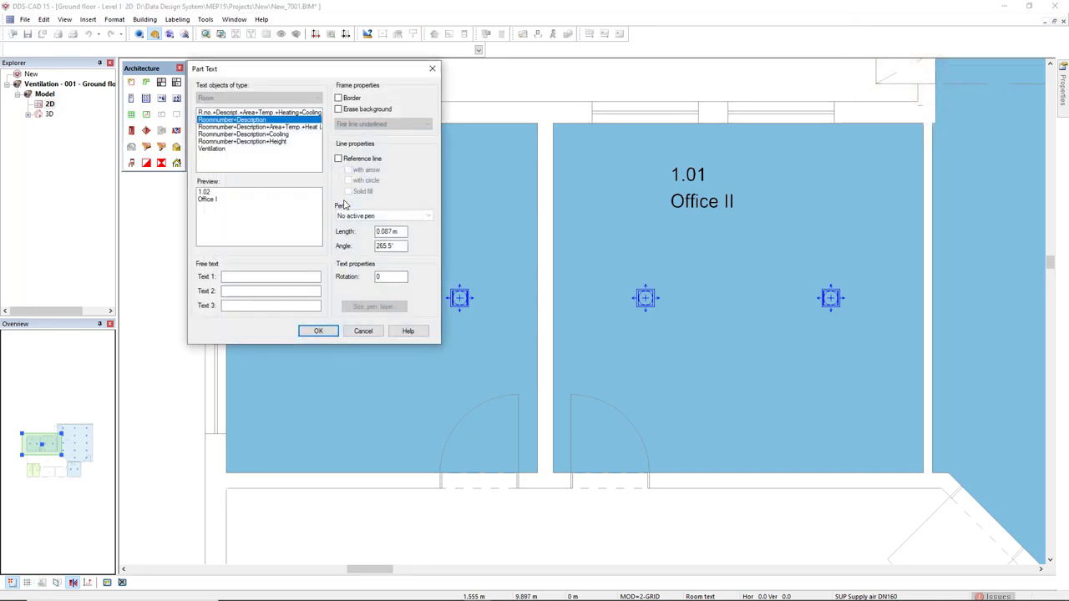
pyautogui.moveTo(357, 71); pyautogui.dragTo(613, 99)
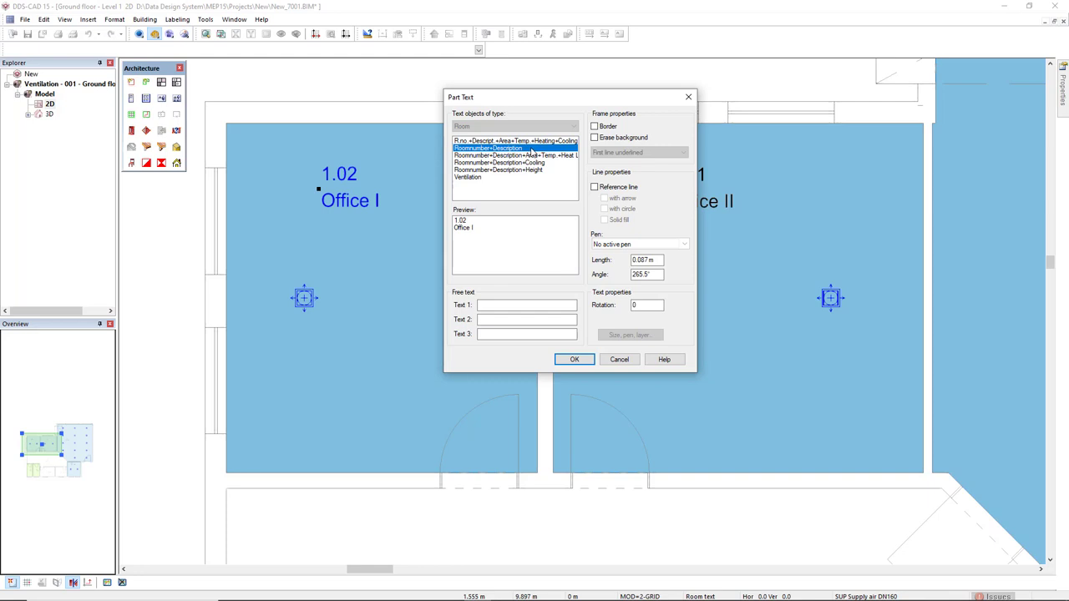
pyautogui.click(469, 177)
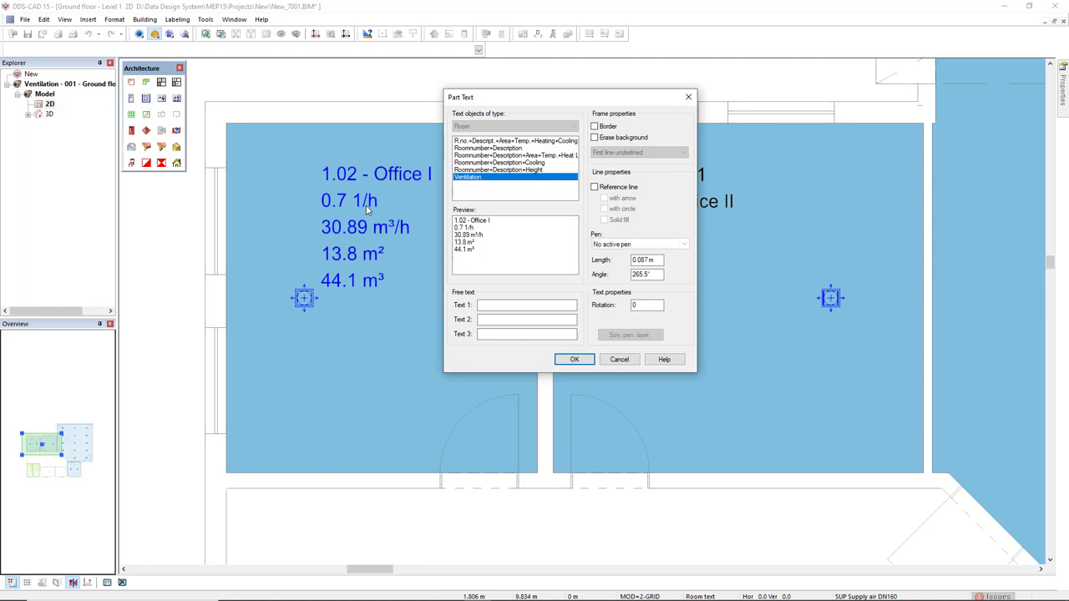
pyautogui.rightClick(470, 179)
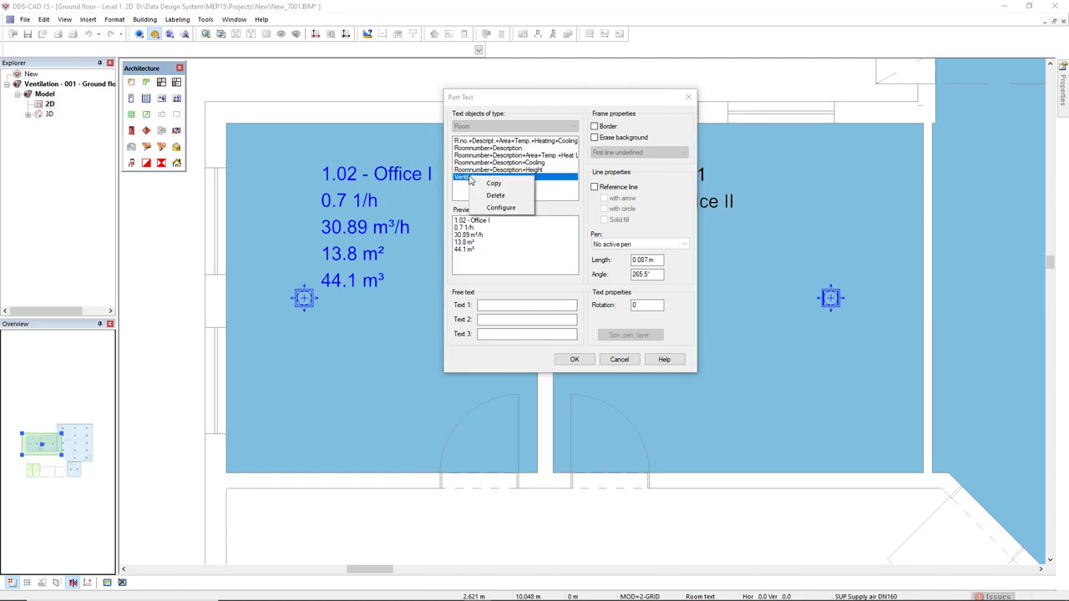
pyautogui.click(511, 209)
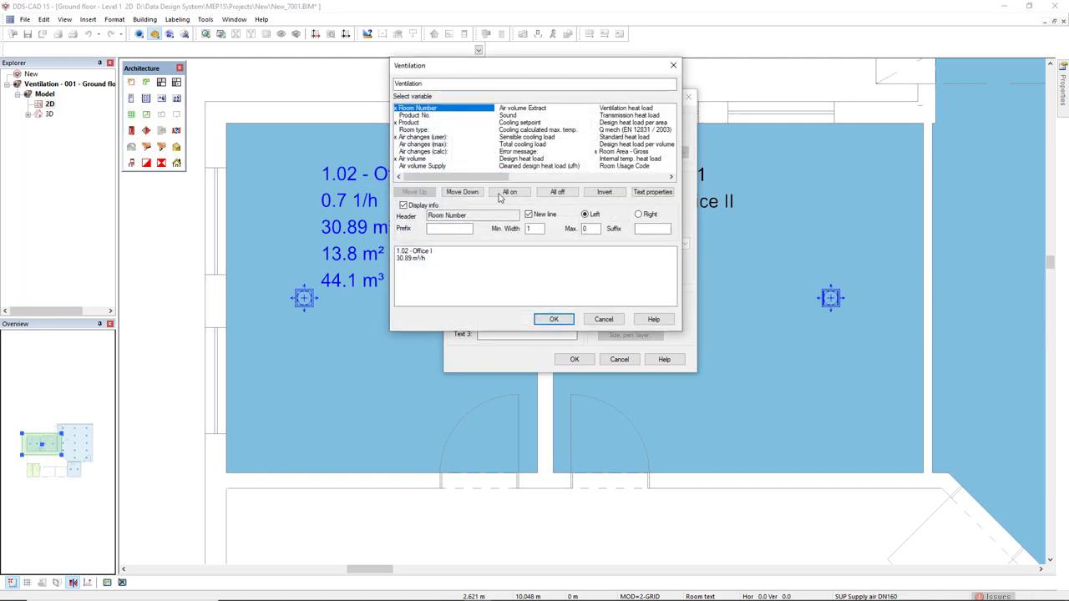
pyautogui.moveTo(473, 182); pyautogui.dragTo(633, 182)
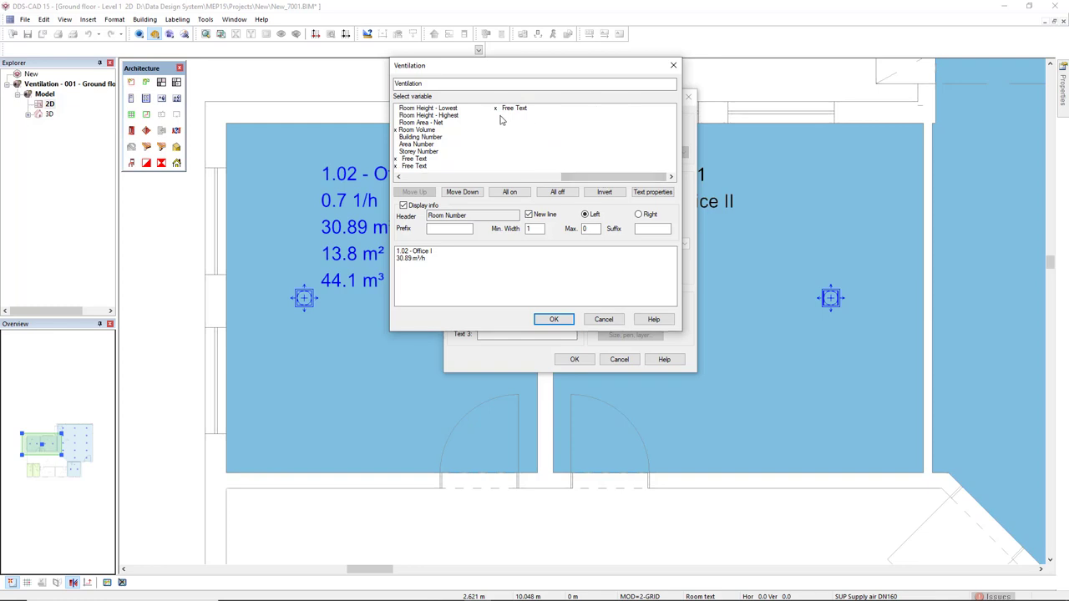
pyautogui.moveTo(595, 179); pyautogui.dragTo(436, 179)
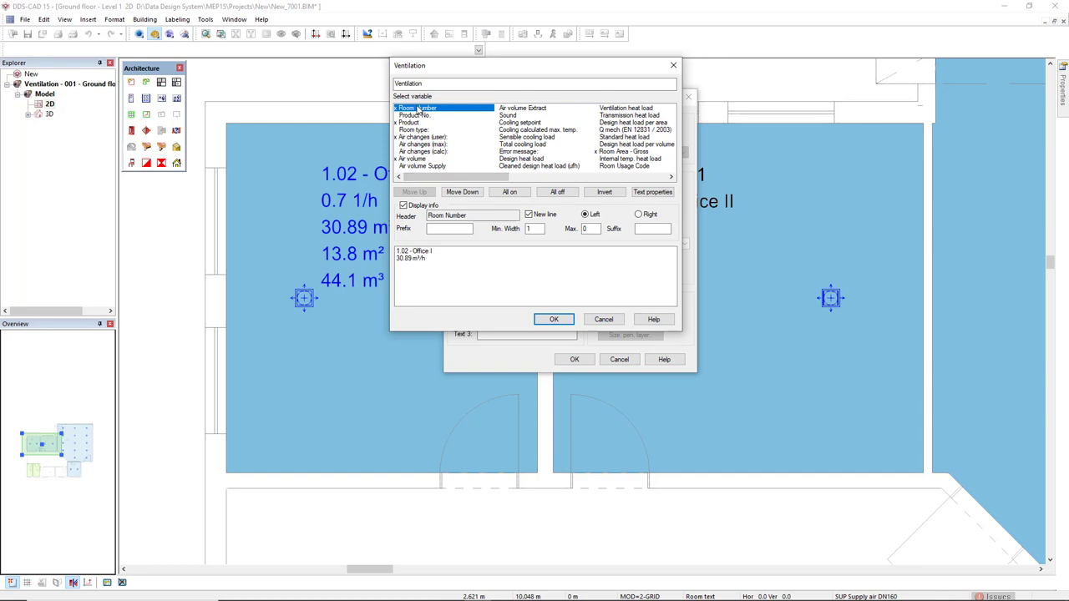
pyautogui.doubleClick(422, 117)
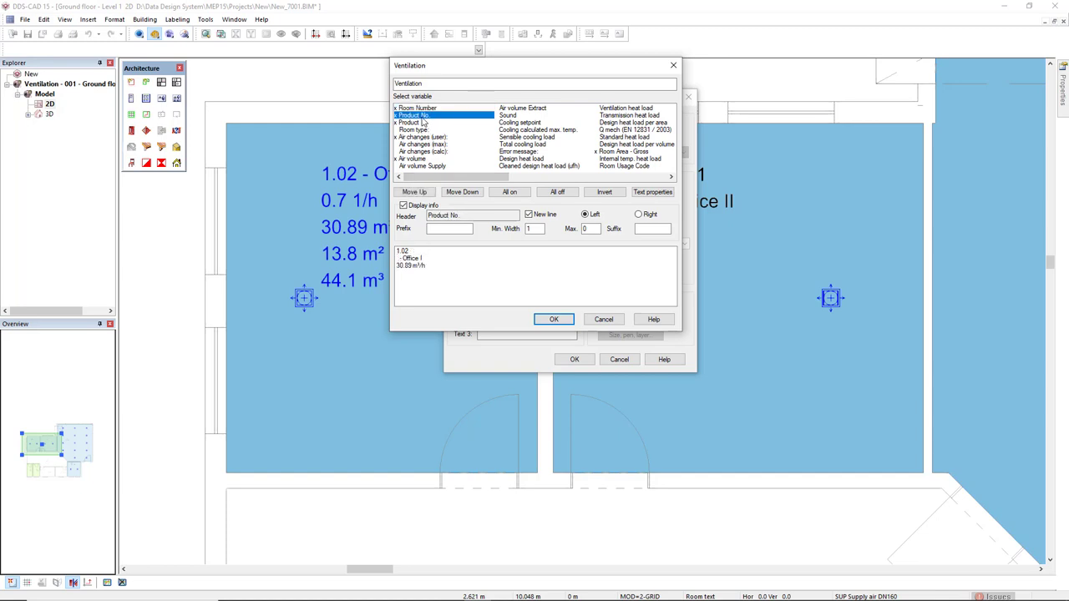
pyautogui.doubleClick(422, 118)
pyautogui.click(422, 109)
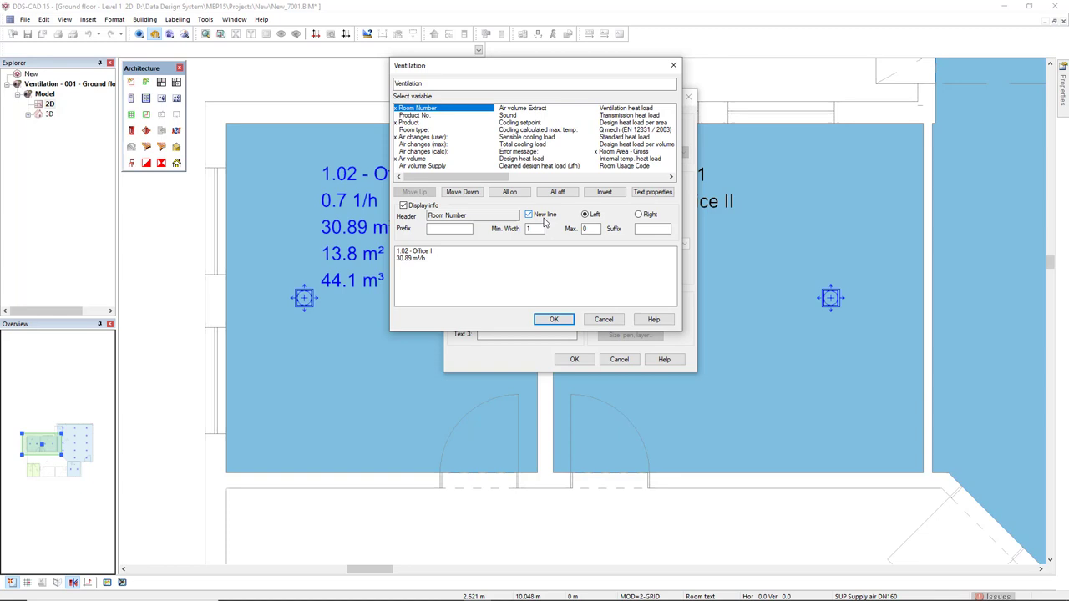
pyautogui.click(448, 228)
pyautogui.click(653, 228)
# Step: Give the Office I ventilation label a border with first line underlined and an erased background
pyautogui.click(554, 319)
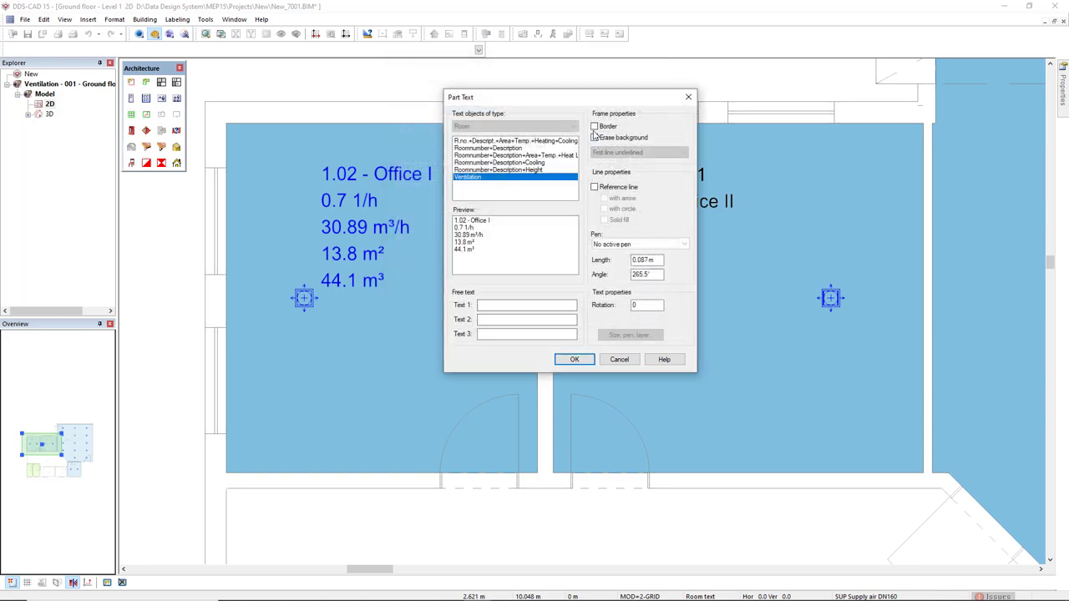
pyautogui.click(595, 127)
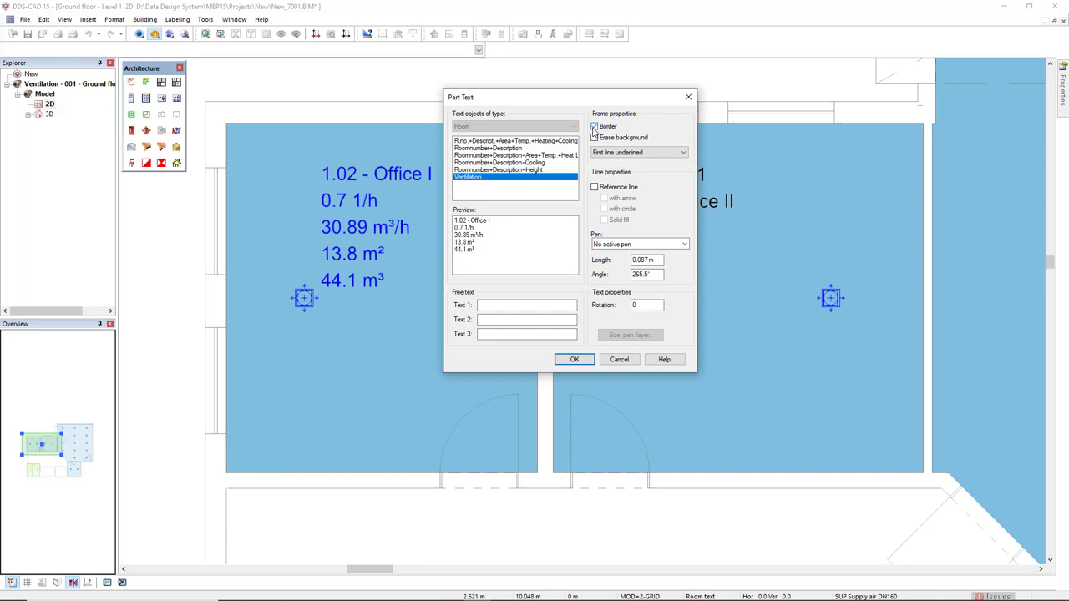
pyautogui.click(668, 154)
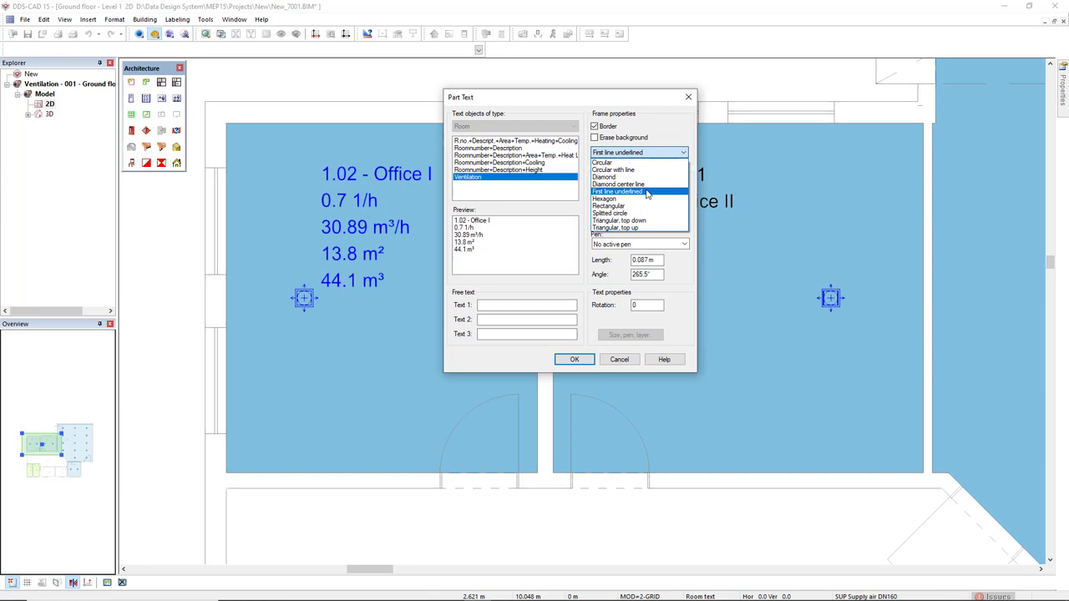
pyautogui.click(647, 194)
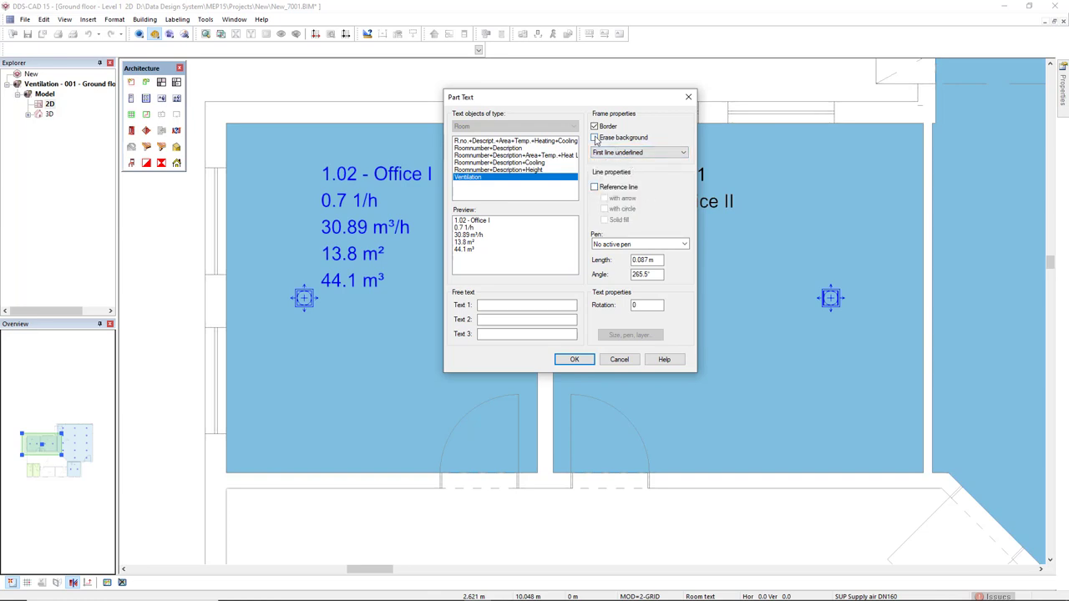
pyautogui.click(578, 359)
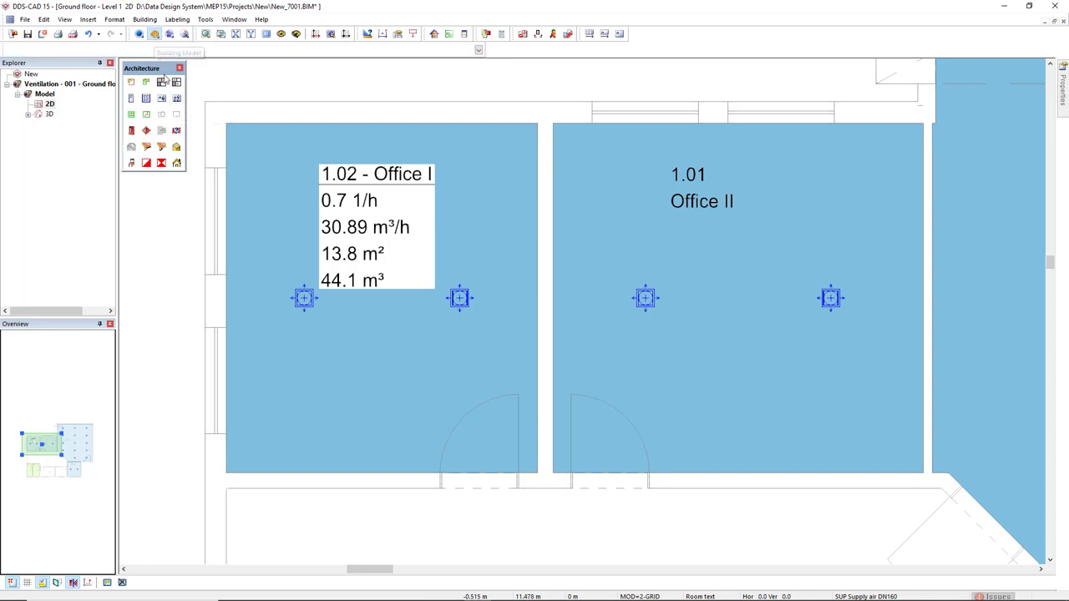
# Step: Add framed ventilation labels to all rooms, replacing the existing room text
pyautogui.click(177, 99)
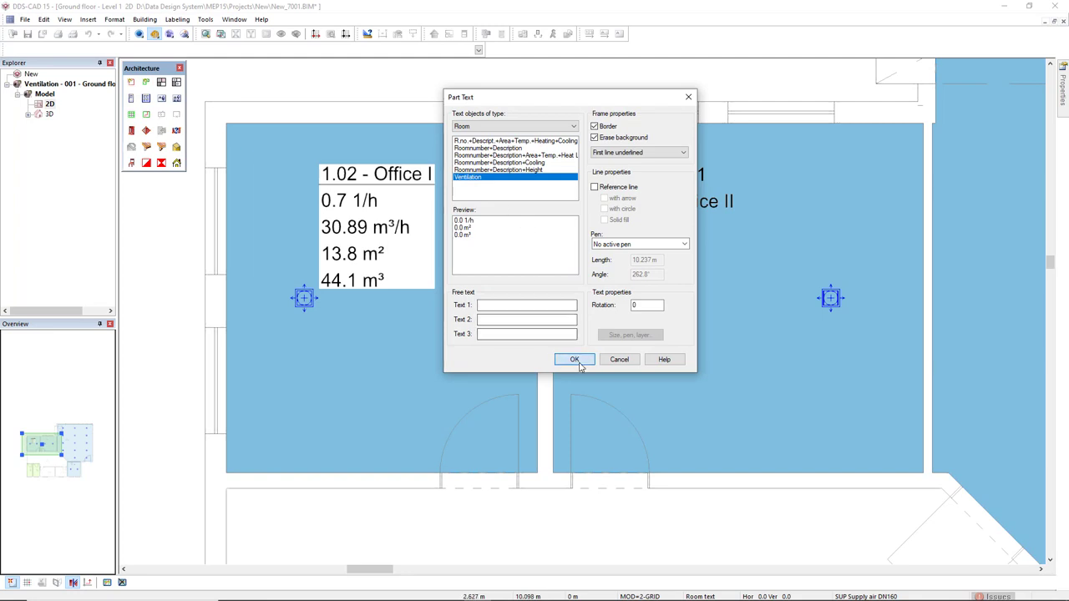
pyautogui.click(574, 360)
pyautogui.click(543, 330)
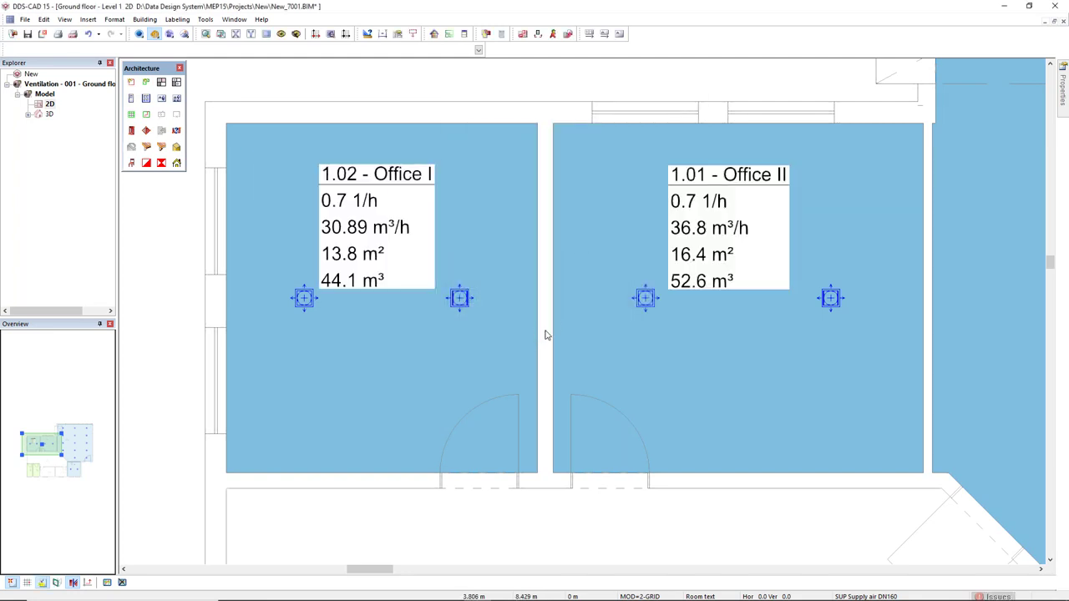
pyautogui.scroll(-3, 571, 360)
pyautogui.moveTo(625, 406); pyautogui.dragTo(527, 215, button='middle')
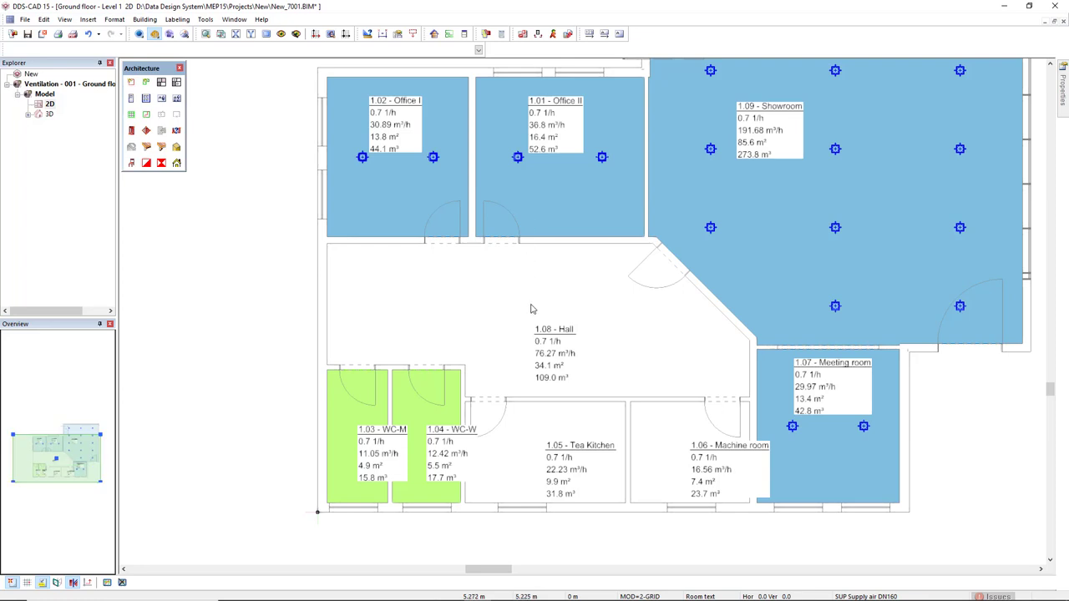
# Step: Delete the Hall, Machine room, Tea Kitchen, WC-W and WC-M labels
pyautogui.click(563, 354)
pyautogui.click(710, 455)
pyautogui.click(575, 469)
pyautogui.click(445, 451)
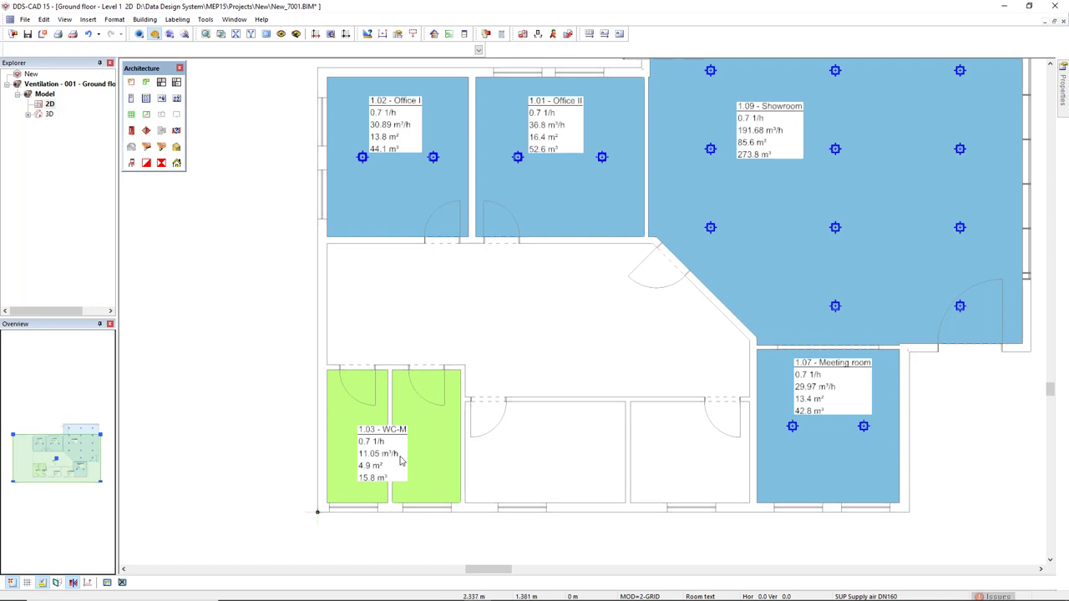
pyautogui.click(386, 457)
pyautogui.moveTo(475, 373); pyautogui.dragTo(409, 443, button='middle')
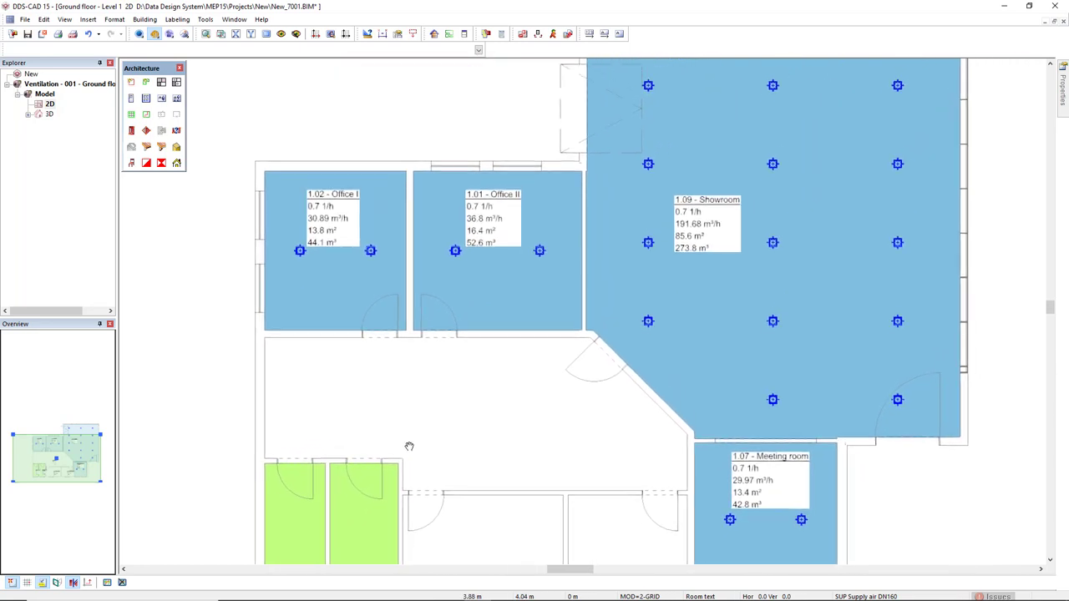
# Step: Activate part text for all supply-air diffusers so each shows its 200 m³/h airflow label
pyautogui.click(294, 262)
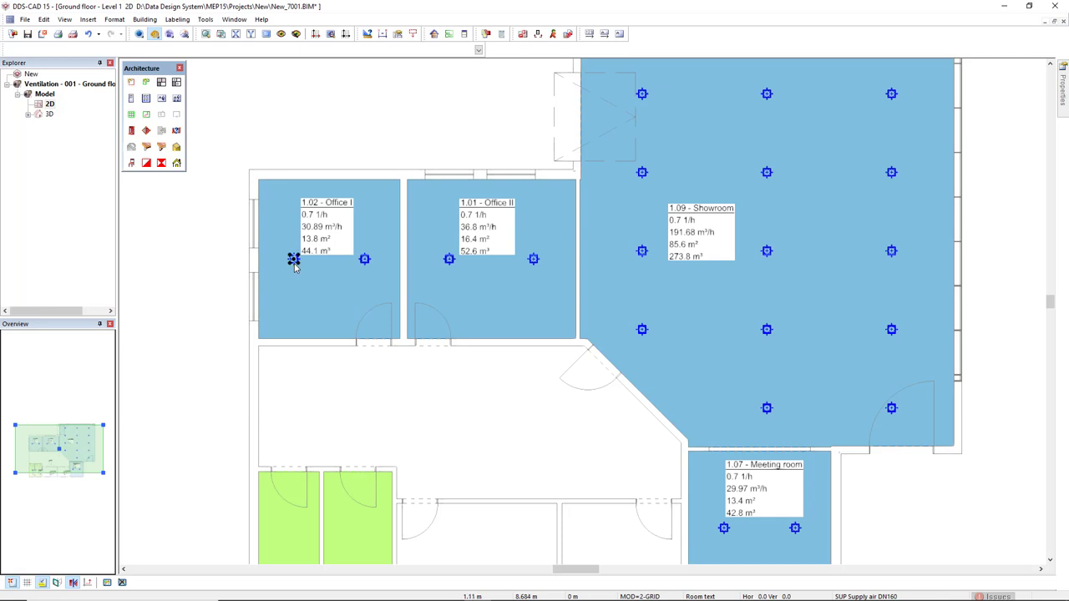
pyautogui.scroll(-1, 355, 376)
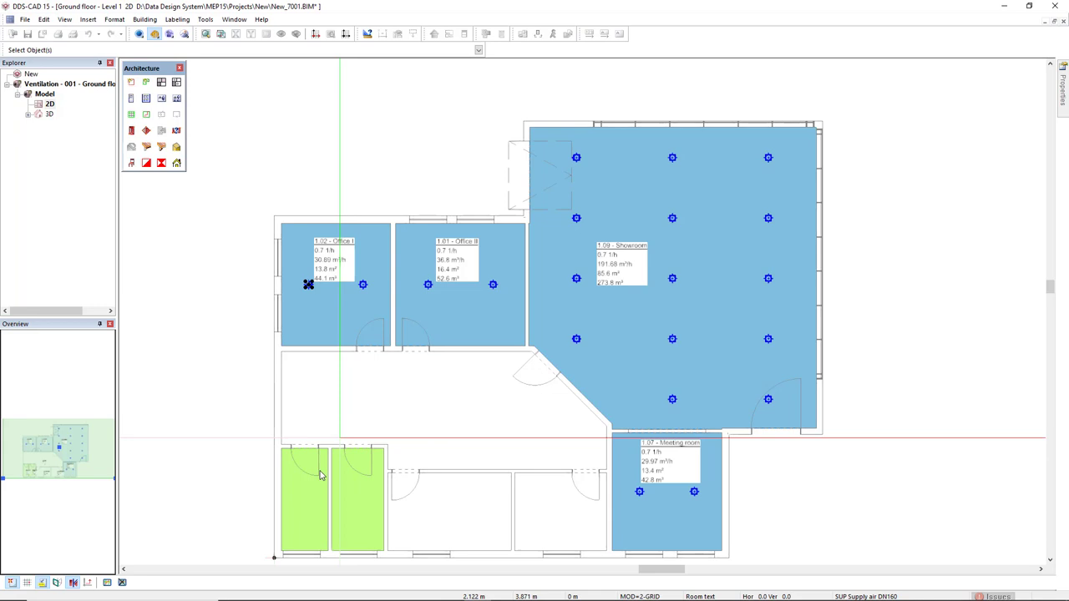
pyautogui.moveTo(271, 538); pyautogui.dragTo(907, 116)
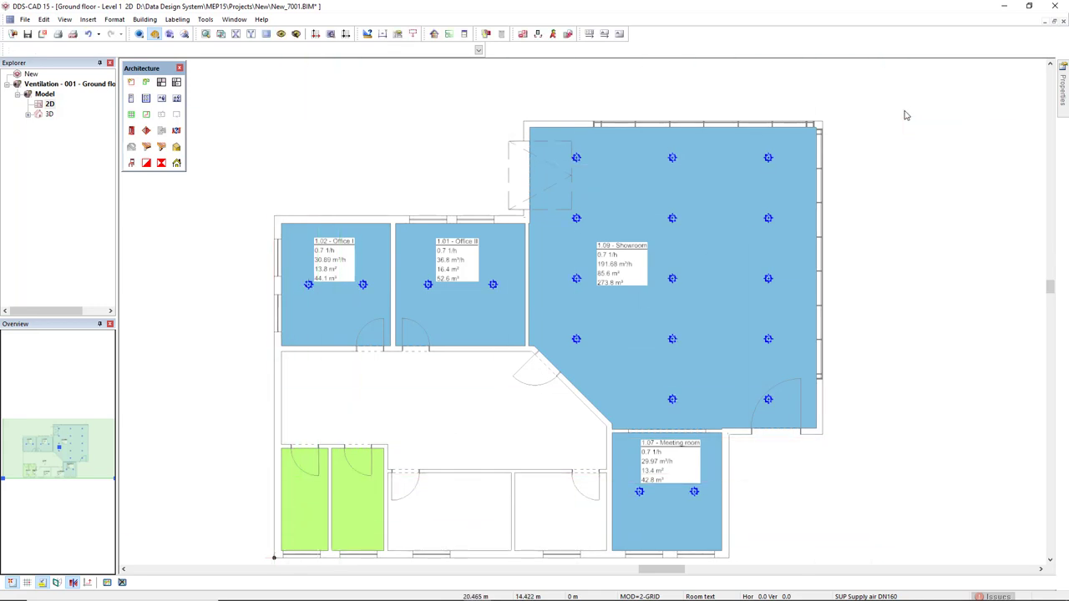
pyautogui.rightClick(389, 144)
pyautogui.click(455, 369)
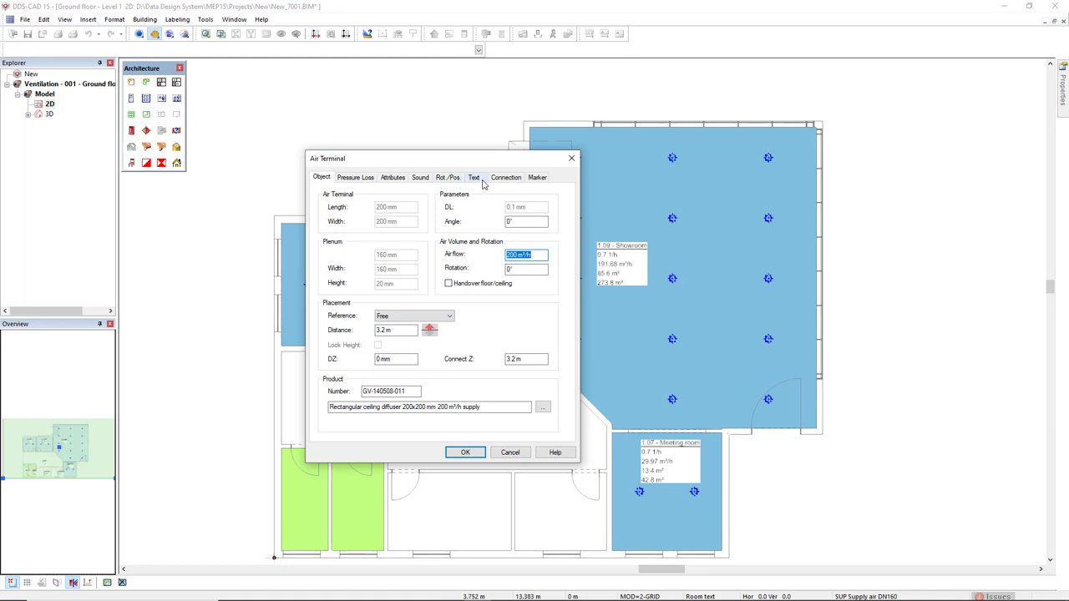
pyautogui.click(481, 181)
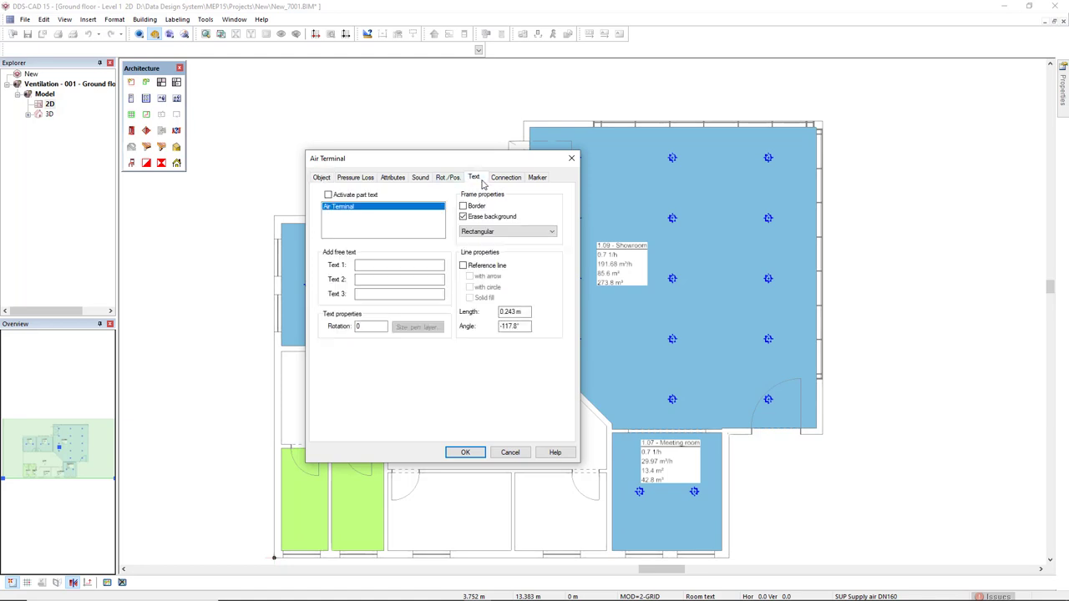
pyautogui.click(328, 195)
pyautogui.click(465, 451)
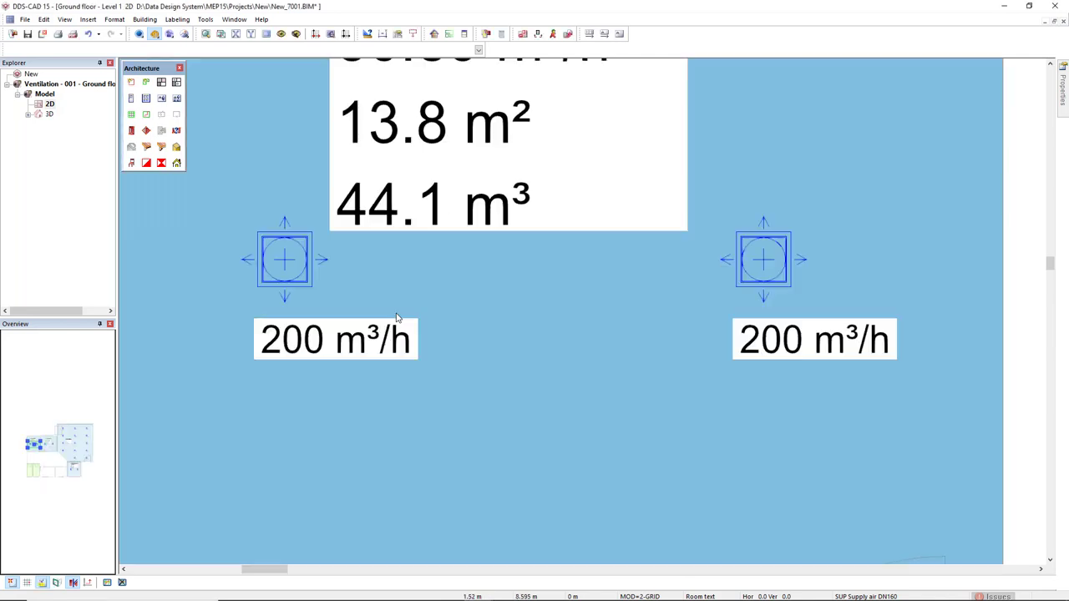
pyautogui.moveTo(289, 268); pyautogui.dragTo(395, 309)
pyautogui.scroll(-5, 310, 368)
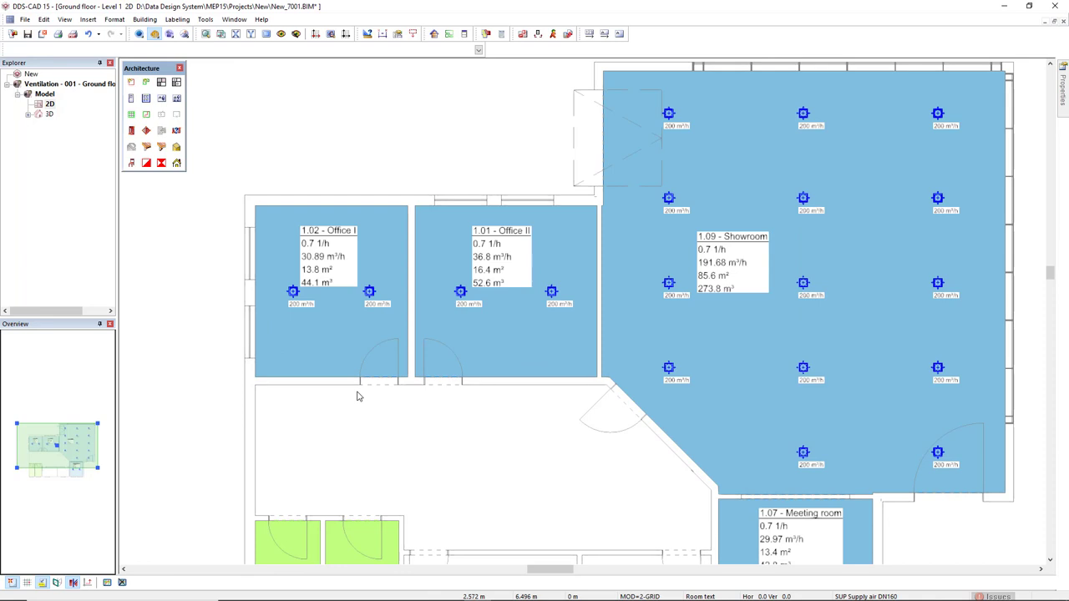
# Step: Set Office I's air change rate to 8 1/h with the Edit room tool
pyautogui.click(464, 34)
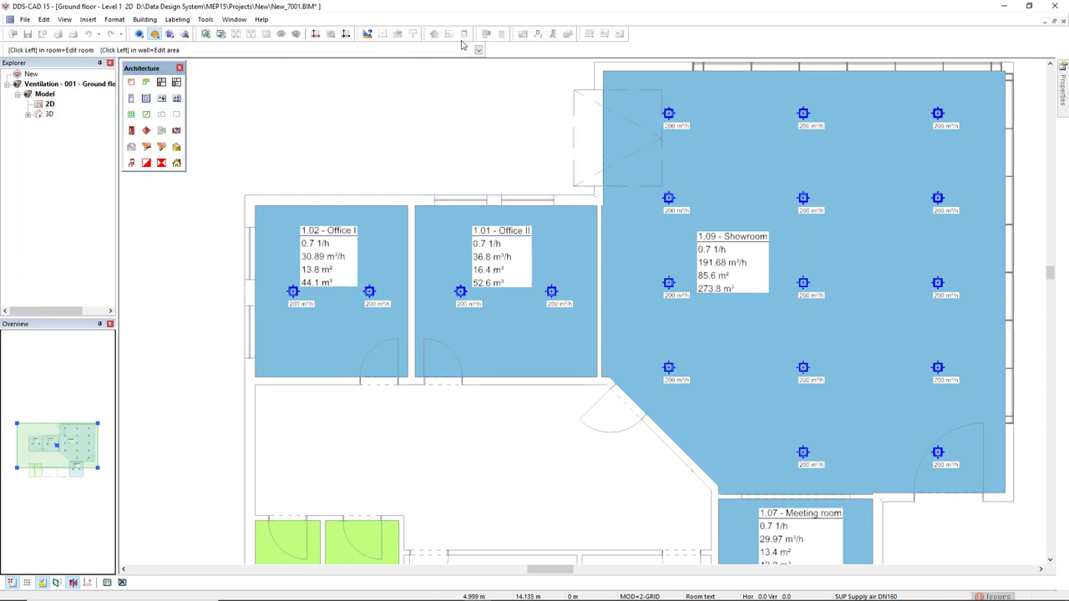
pyautogui.click(341, 328)
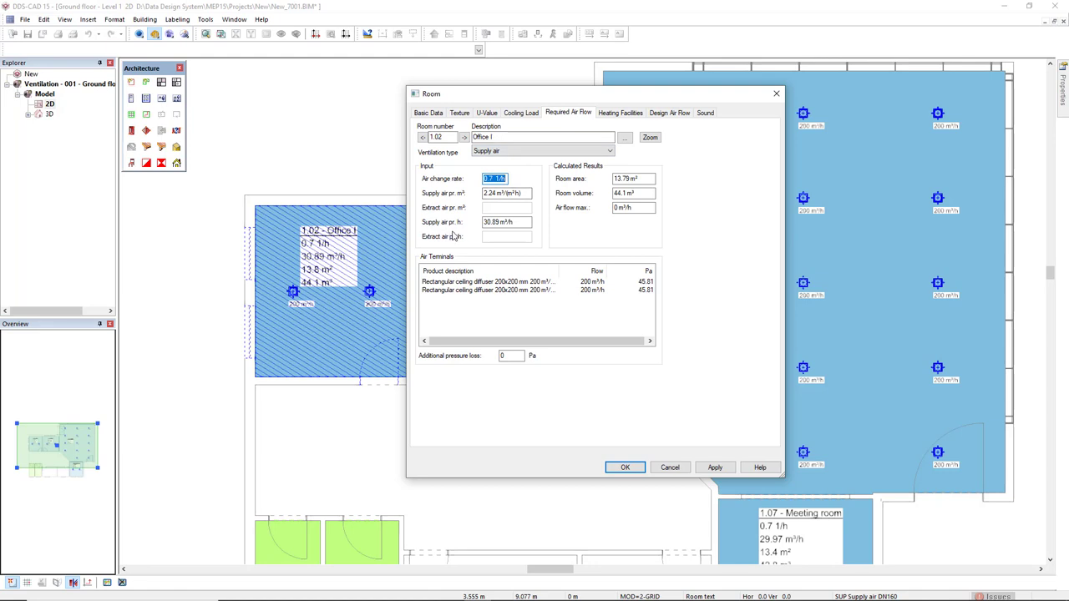
pyautogui.moveTo(522, 222); pyautogui.dragTo(485, 236)
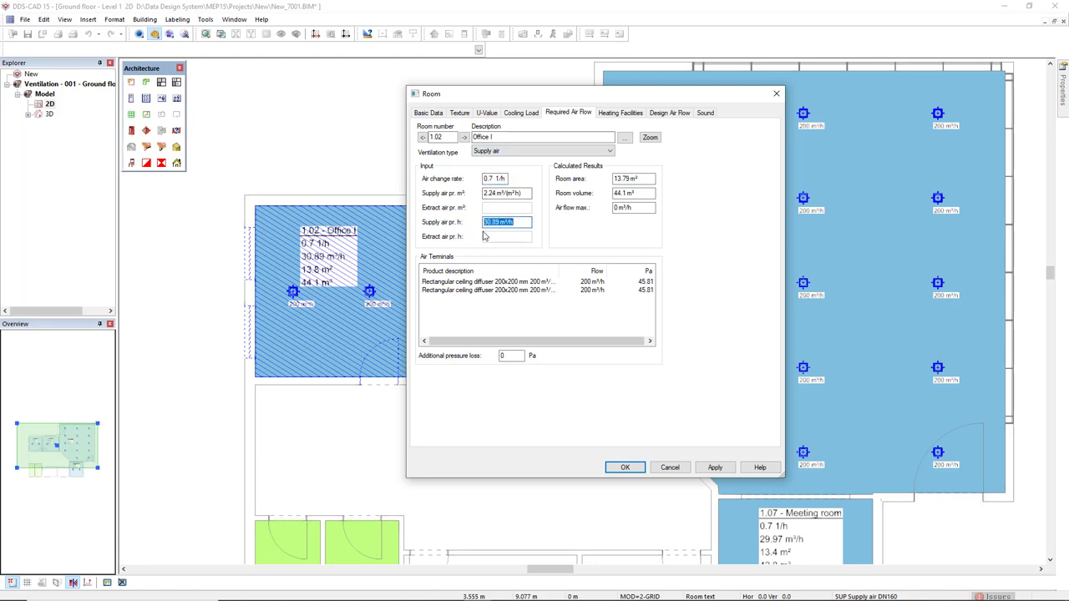
pyautogui.click(507, 178)
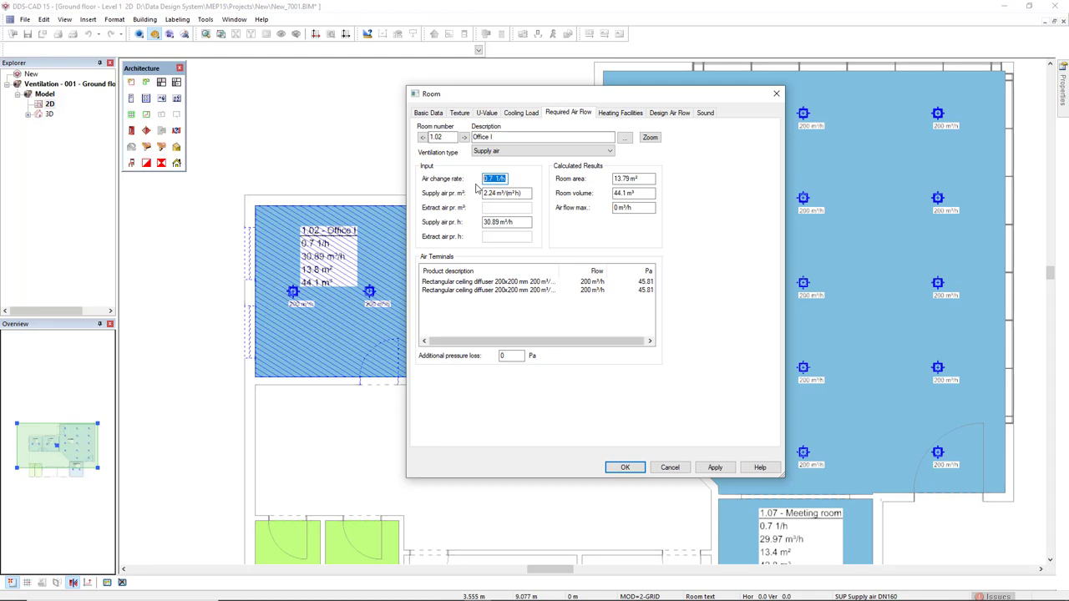
pyautogui.write('8')
pyautogui.press('Tab')
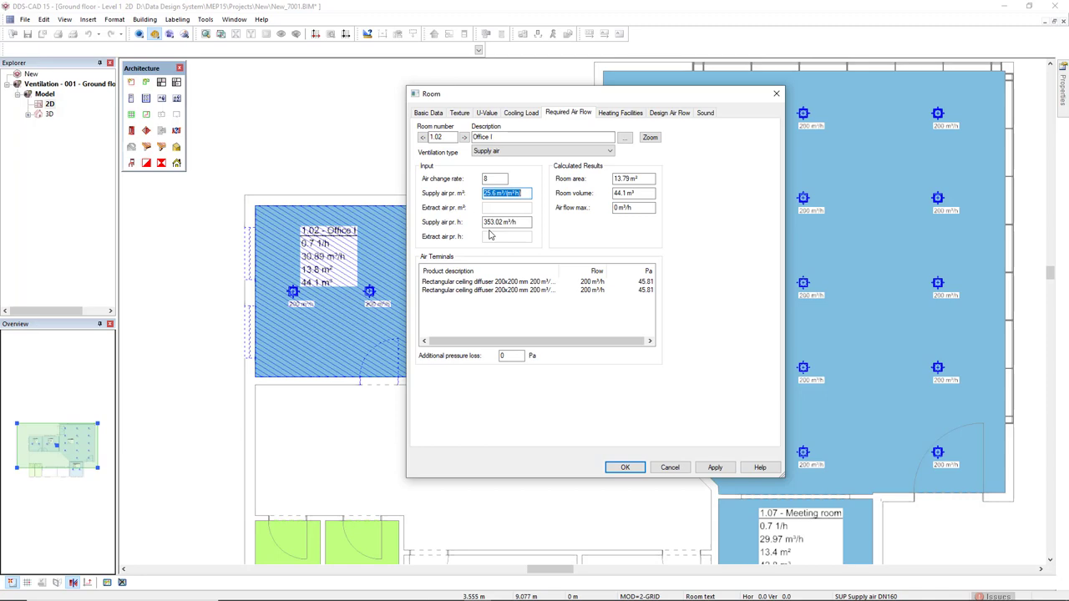
pyautogui.click(625, 467)
# Step: Set the air change rate to 8 1/h for Office II, the Showroom and the Meeting room
pyautogui.doubleClick(504, 328)
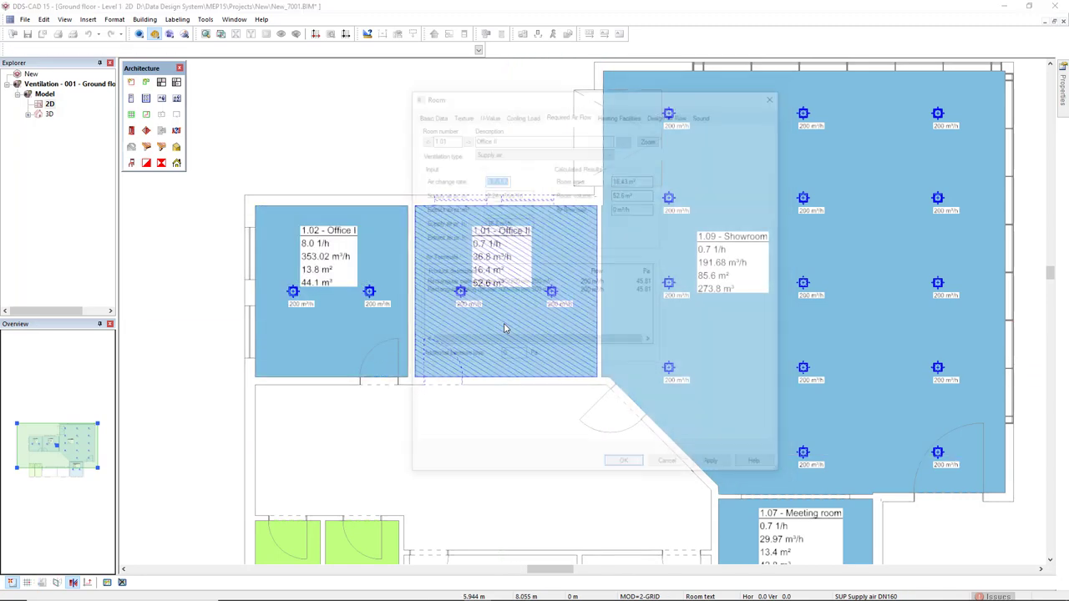
pyautogui.write('8')
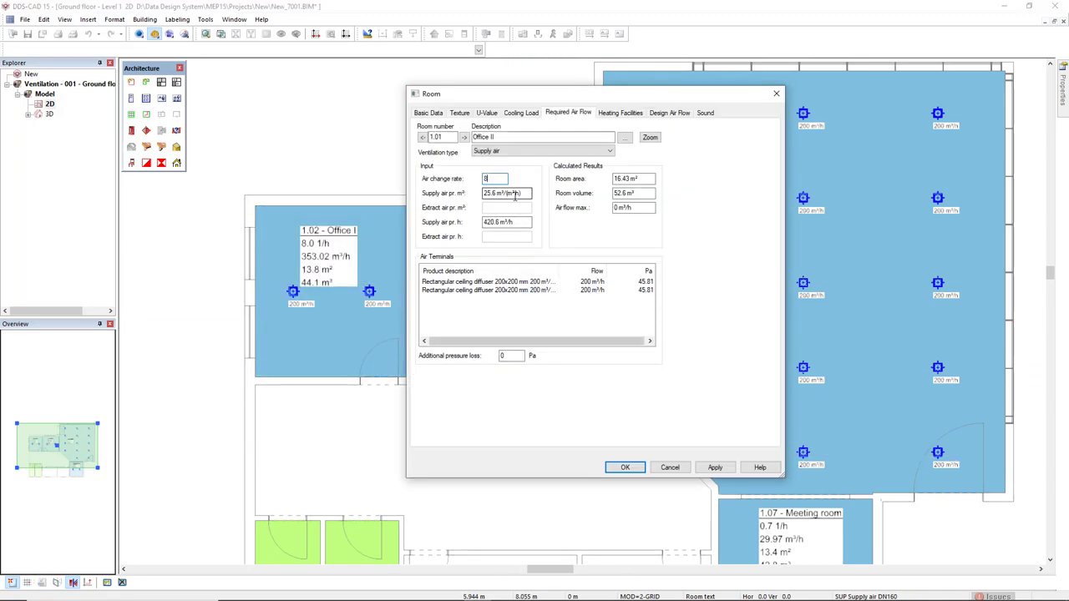
pyautogui.press('Return')
pyautogui.doubleClick(651, 250)
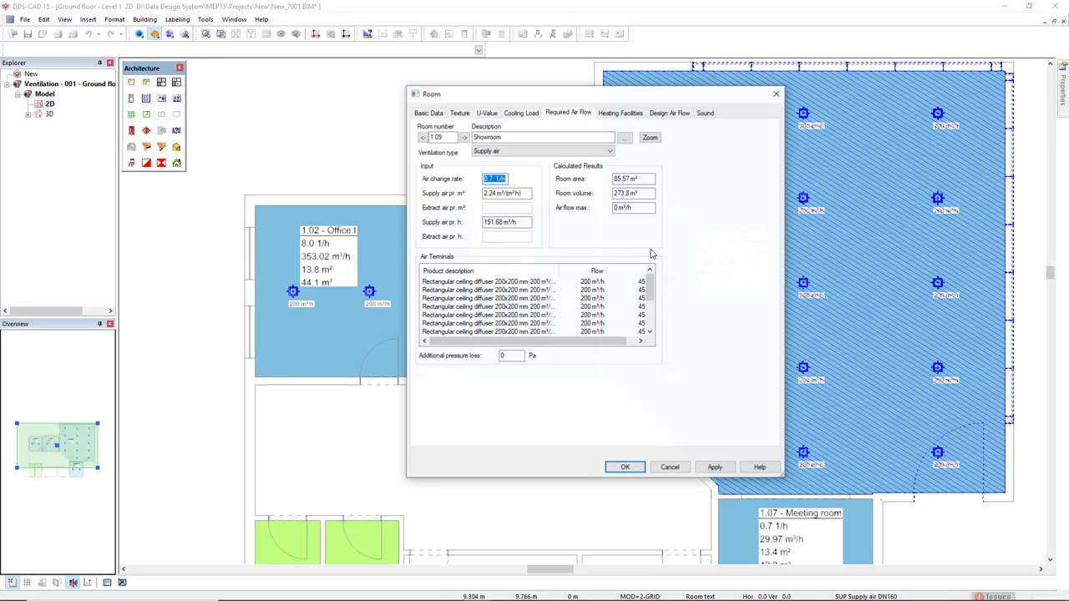
pyautogui.write('8')
pyautogui.press('Return')
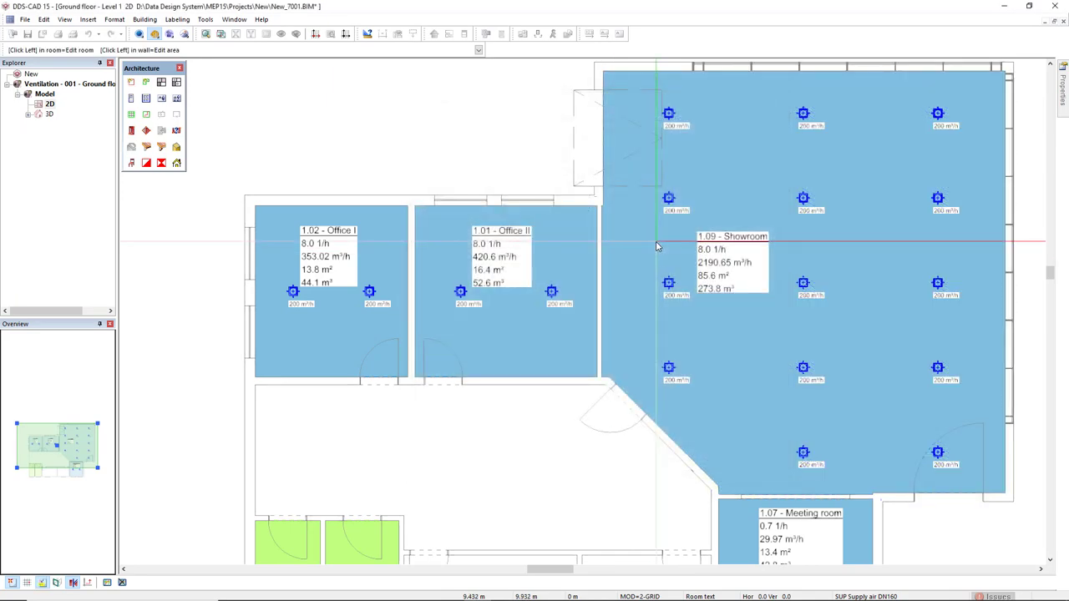
pyautogui.doubleClick(793, 534)
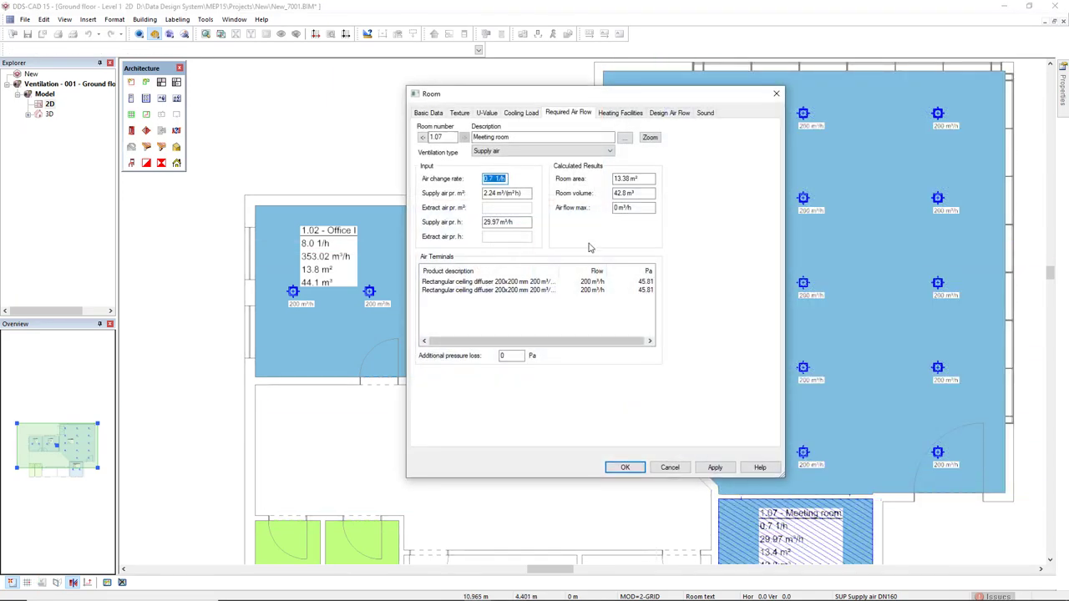
pyautogui.write('8')
pyautogui.press('Return')
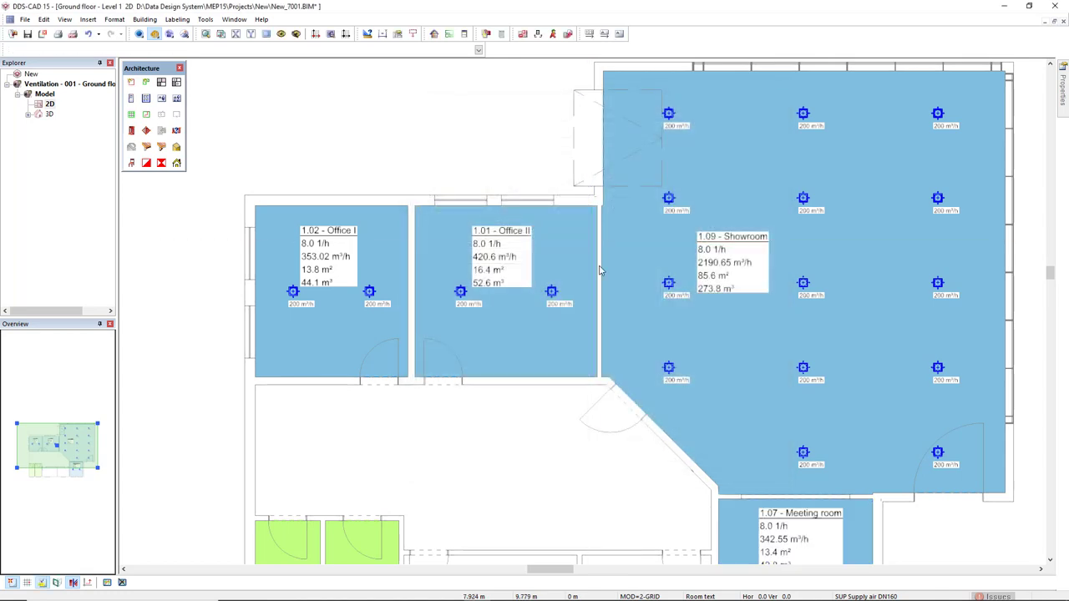
pyautogui.scroll(-1, 600, 269)
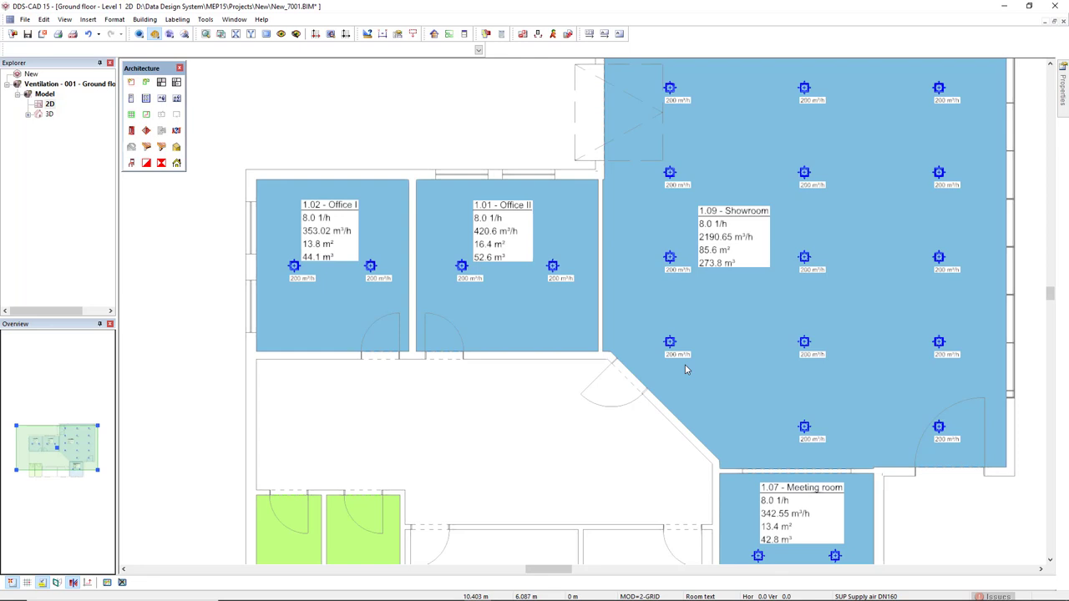
pyautogui.scroll(-3, 681, 363)
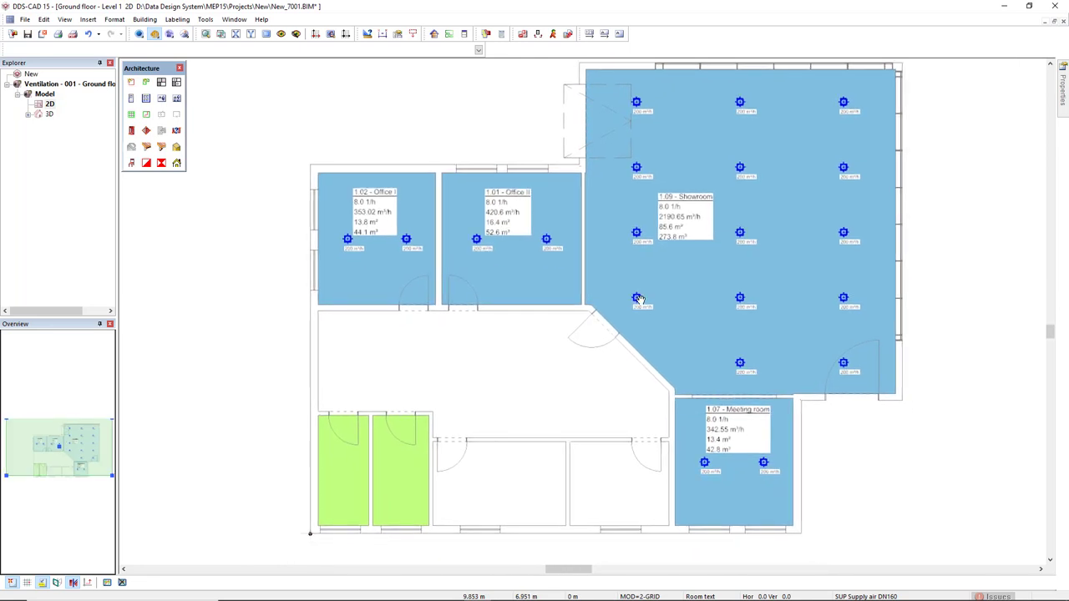
# Step: Set the Supply zone's ventilation system to VAC in Air Flow Requirements and calculate it
pyautogui.click(436, 34)
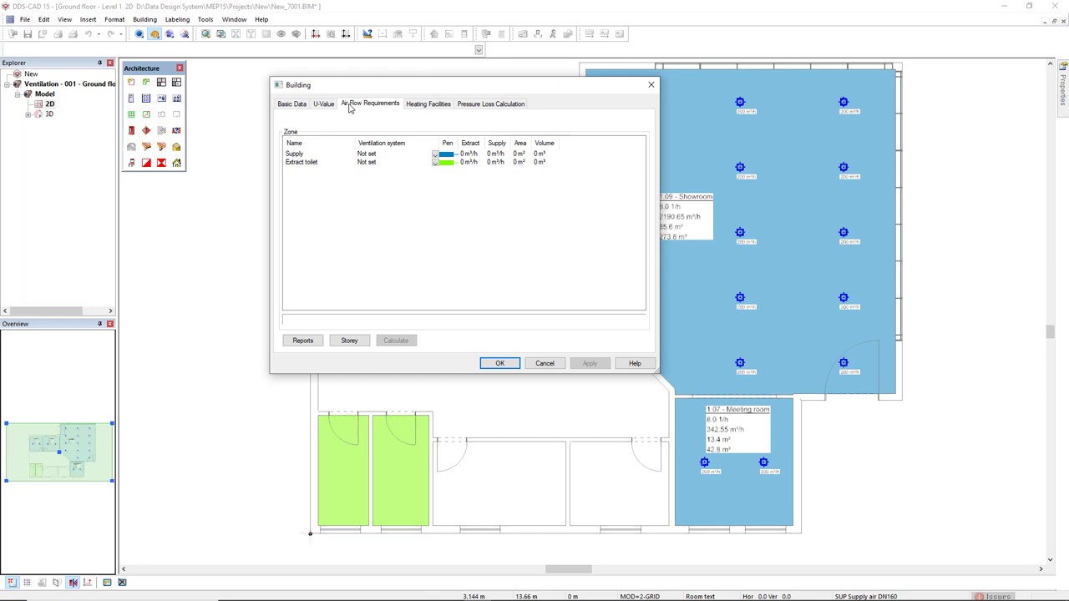
pyautogui.click(303, 155)
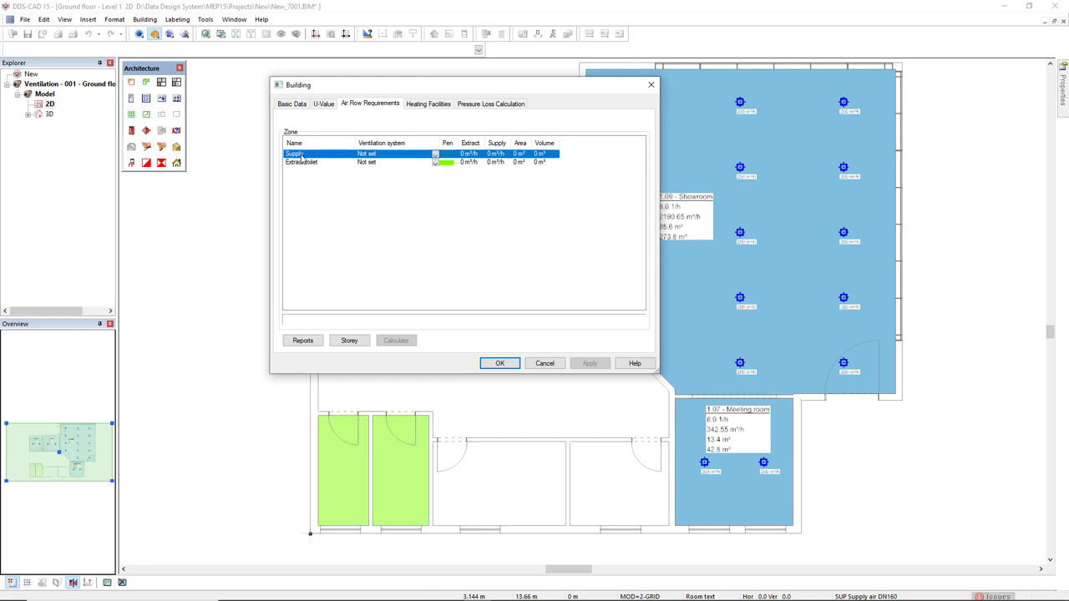
pyautogui.click(434, 156)
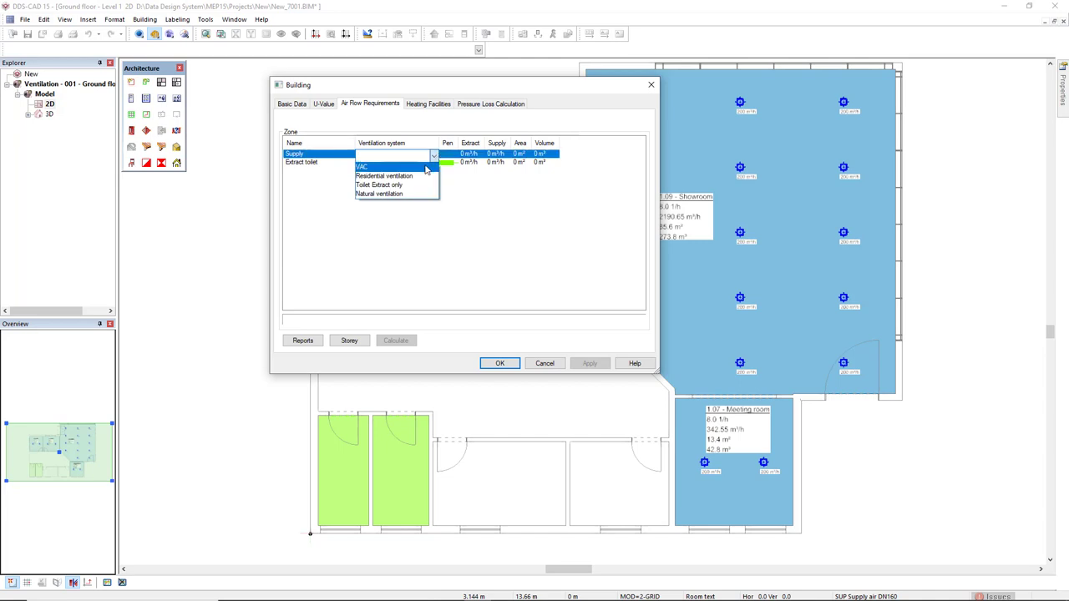
pyautogui.click(426, 168)
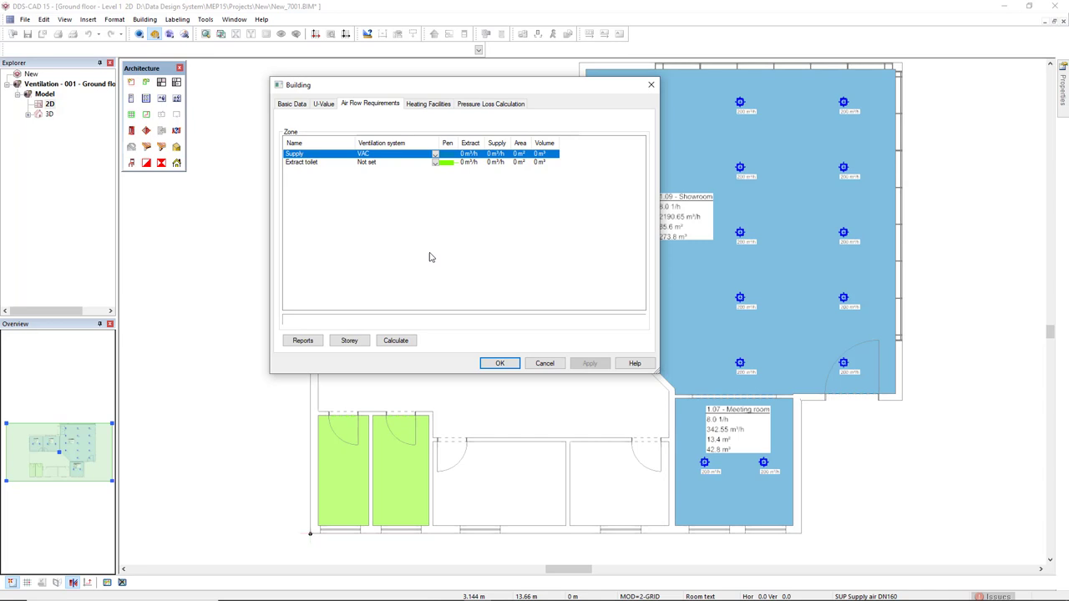
pyautogui.click(396, 341)
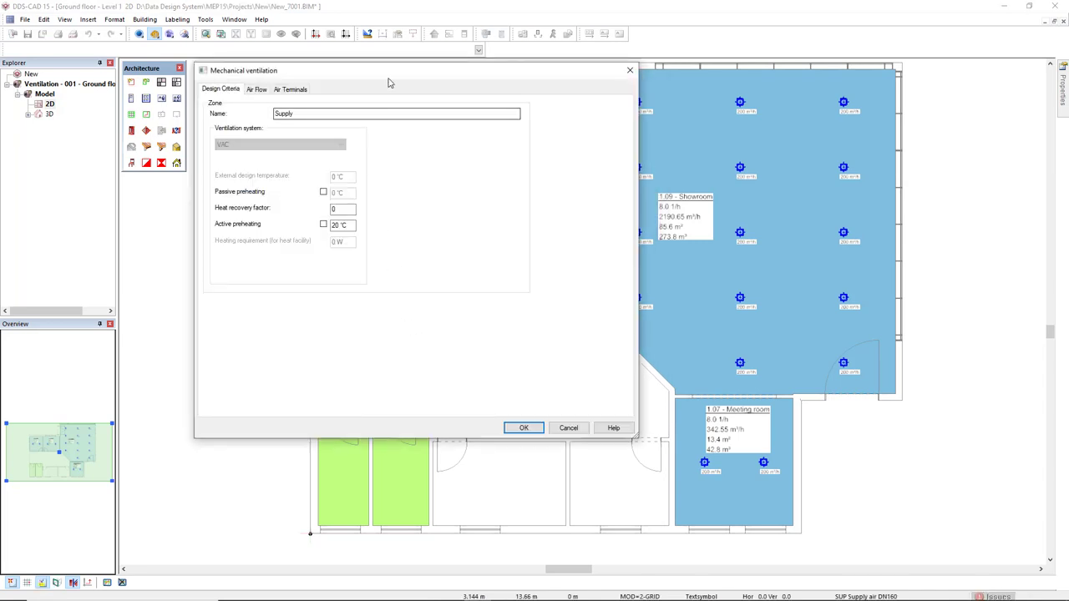
# Step: Display the Supply zone's Air Flow page (3306.82 m³/h) and widen the rooms table's A m² column
pyautogui.moveTo(390, 79); pyautogui.dragTo(519, 105)
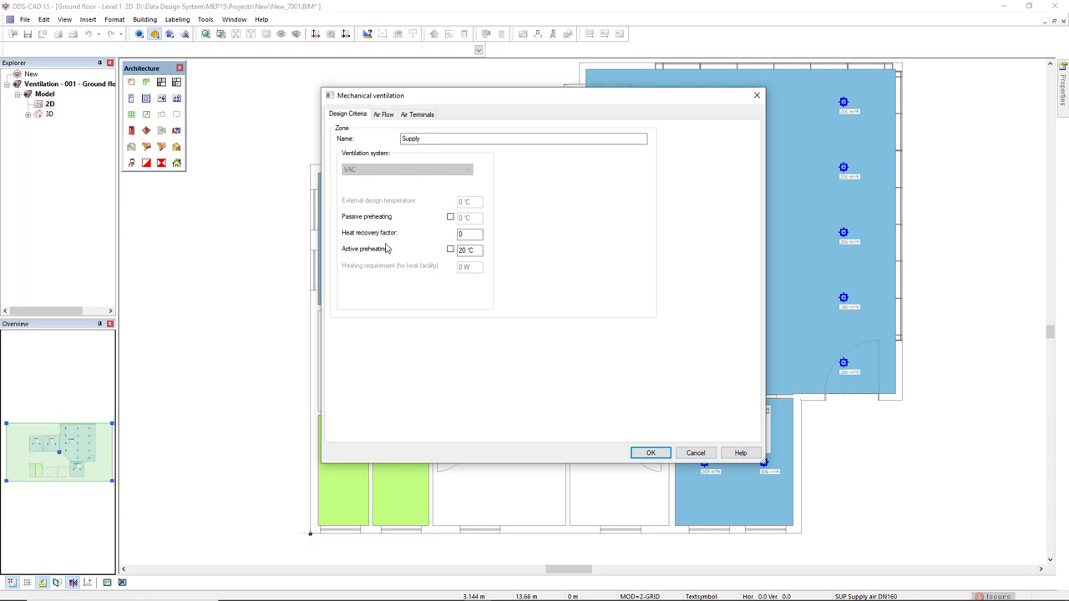
pyautogui.click(384, 114)
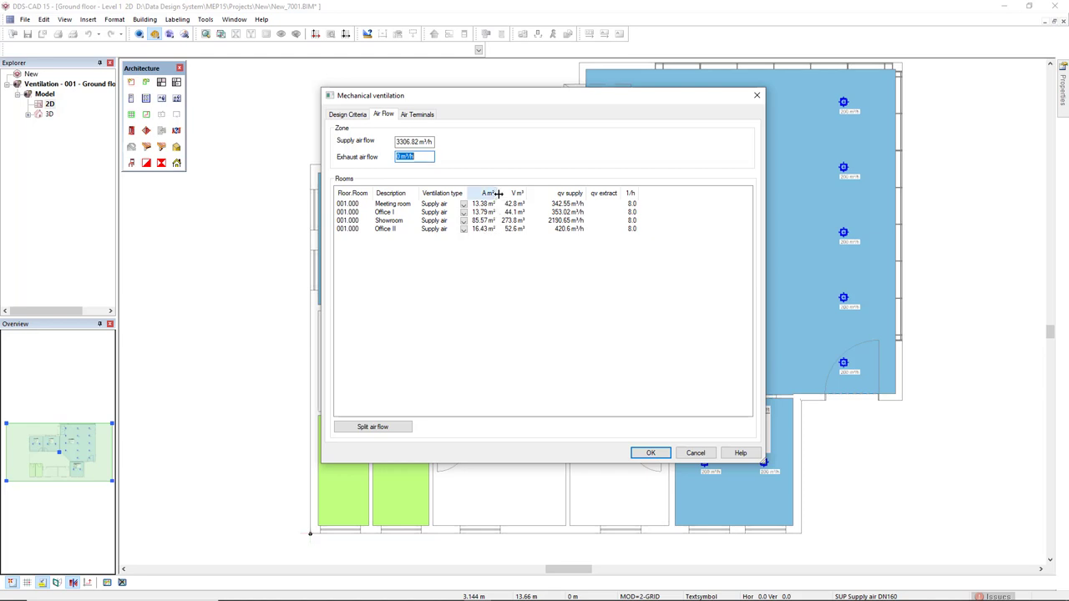
pyautogui.moveTo(502, 193); pyautogui.dragTo(546, 194)
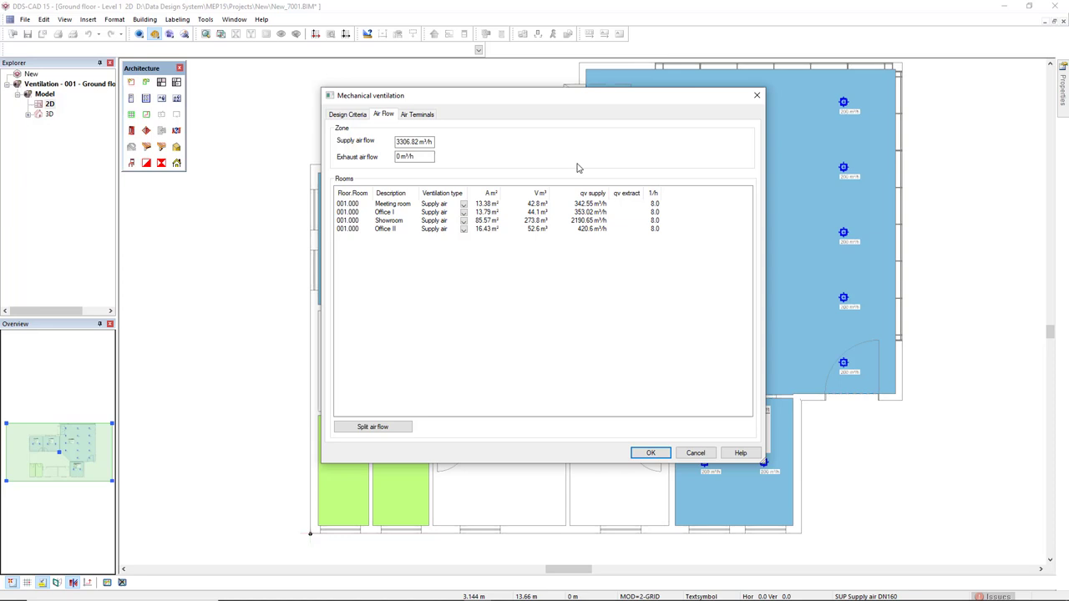
# Step: Split the supply air flow across each room's air terminals and accept the Mechanical ventilation changes
pyautogui.click(431, 117)
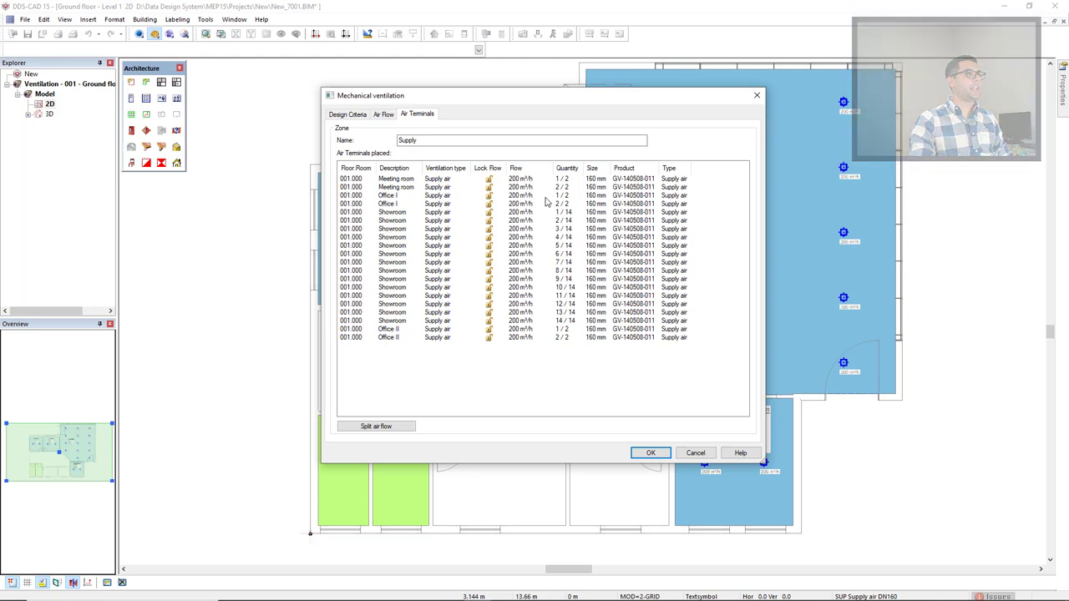
pyautogui.click(488, 180)
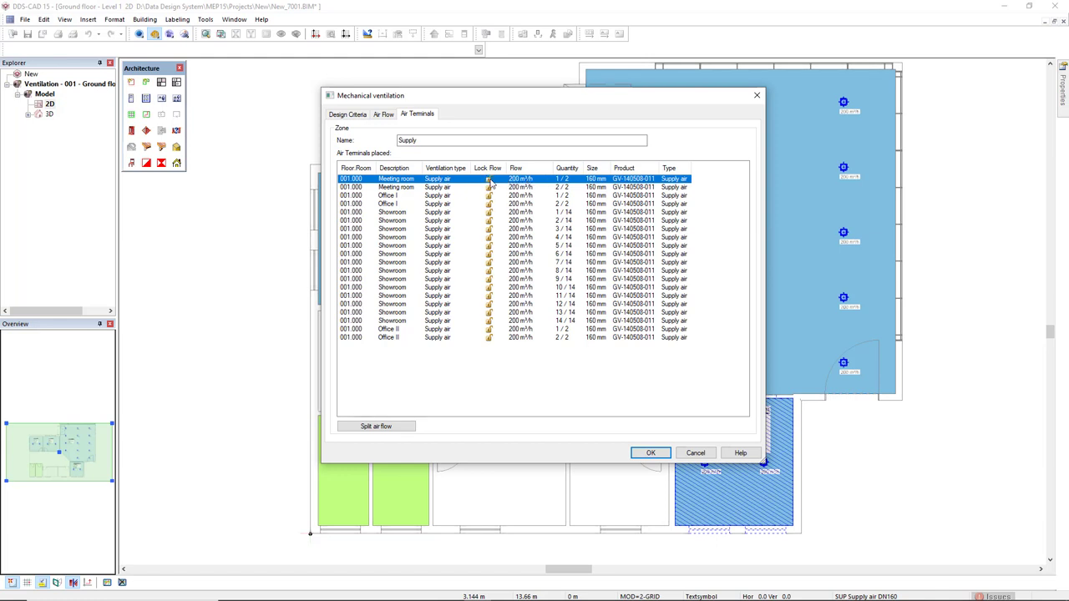
pyautogui.click(388, 427)
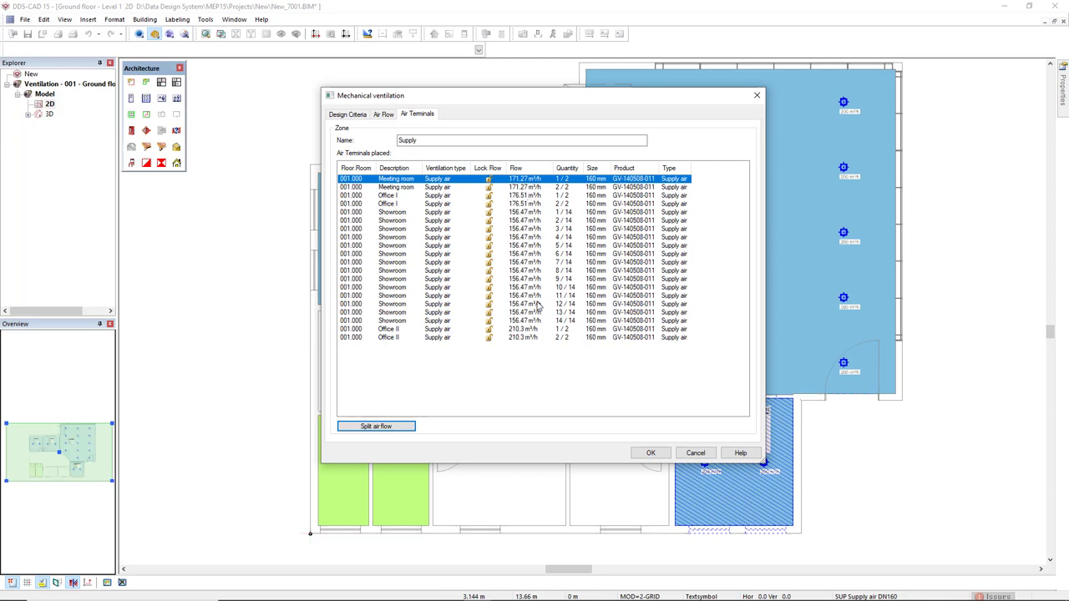
pyautogui.click(649, 453)
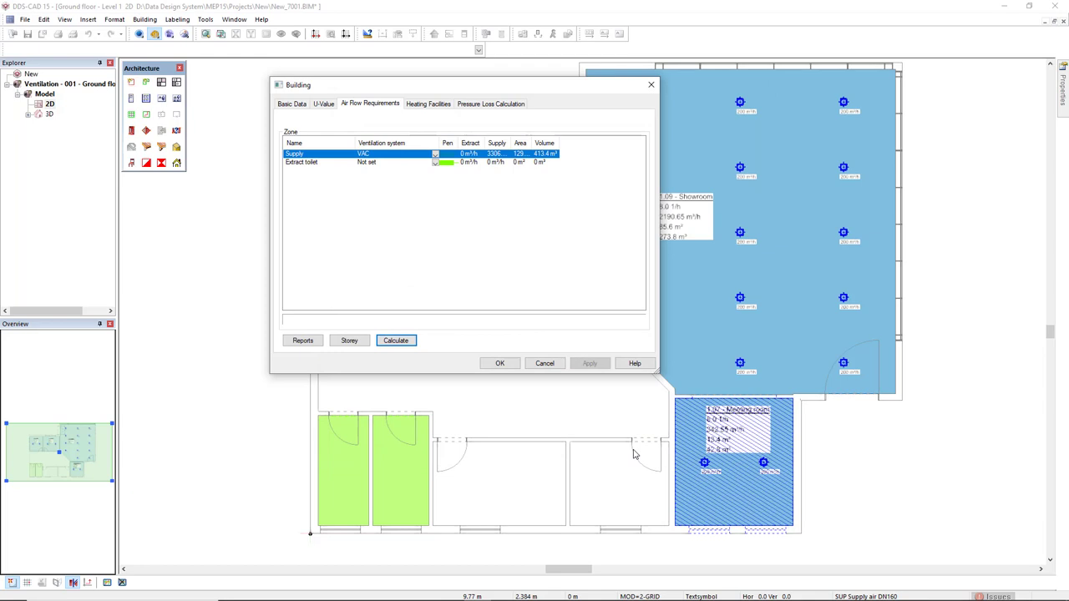
# Step: Return to the plan and zoom in on Offices I and II showing 176.51 and 210.3 m³/h diffuser flows
pyautogui.click(511, 363)
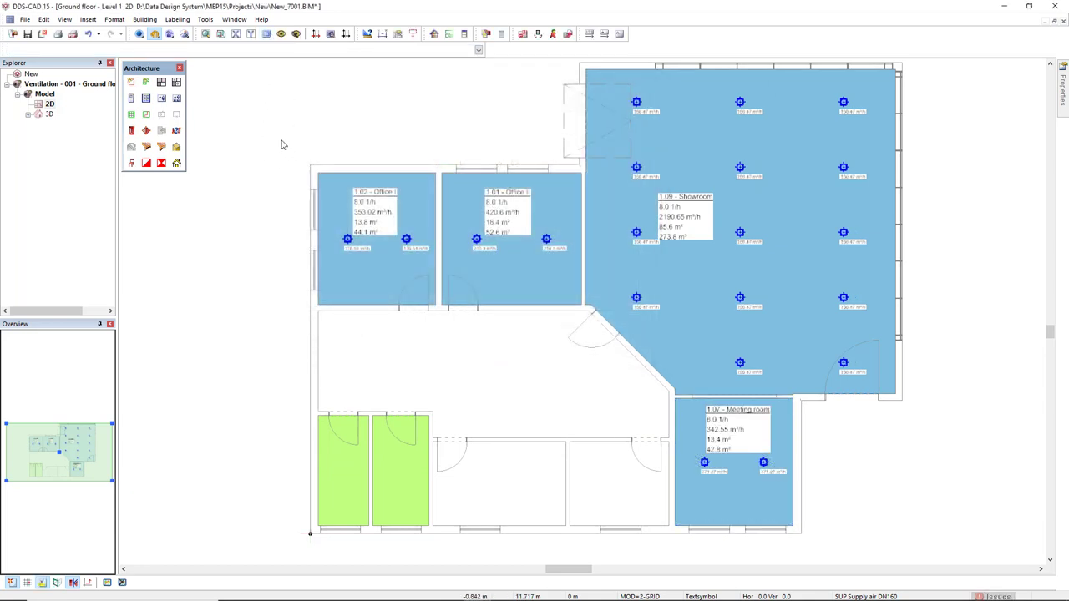
pyautogui.moveTo(282, 139); pyautogui.dragTo(591, 307)
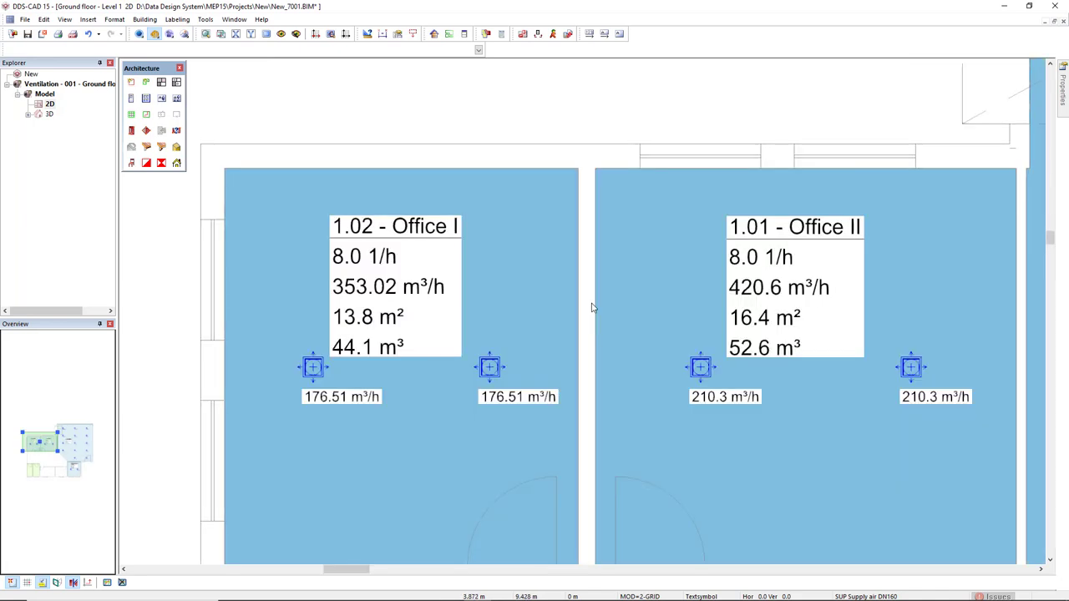
pyautogui.moveTo(619, 368); pyautogui.dragTo(527, 280, button='middle')
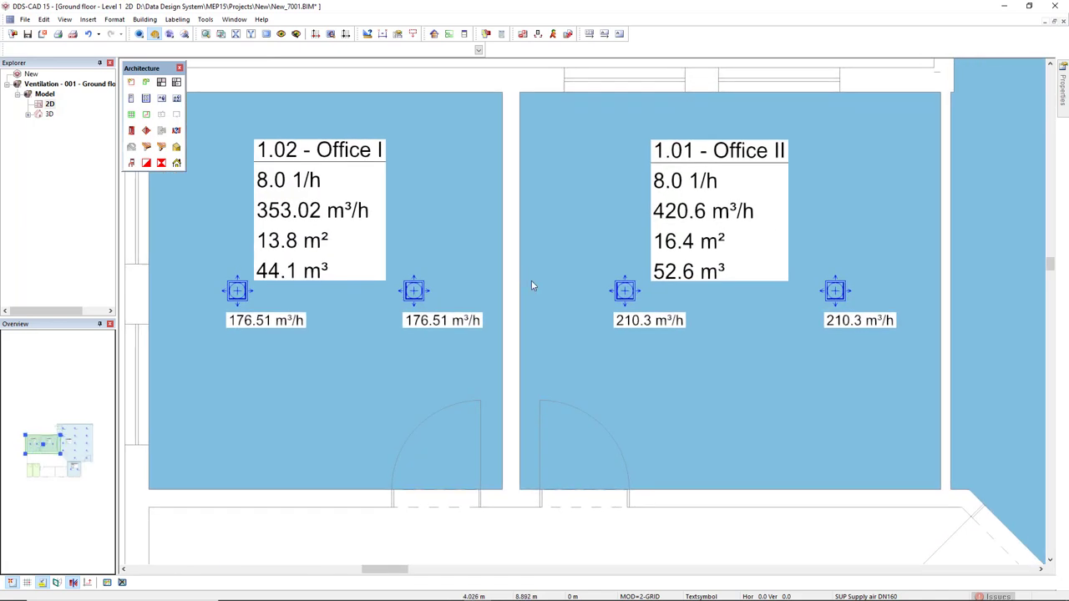
pyautogui.rightClick(624, 585)
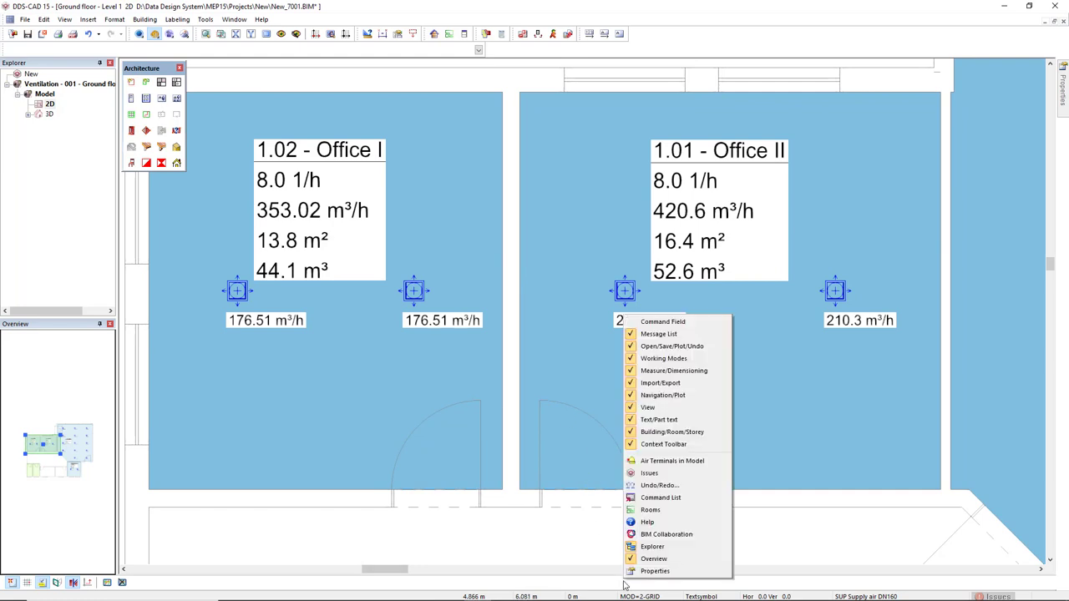
# Step: Show the Air Terminals in Model list and inspect the two Office II diffusers (420.6 m³/h calculated)
pyautogui.click(713, 462)
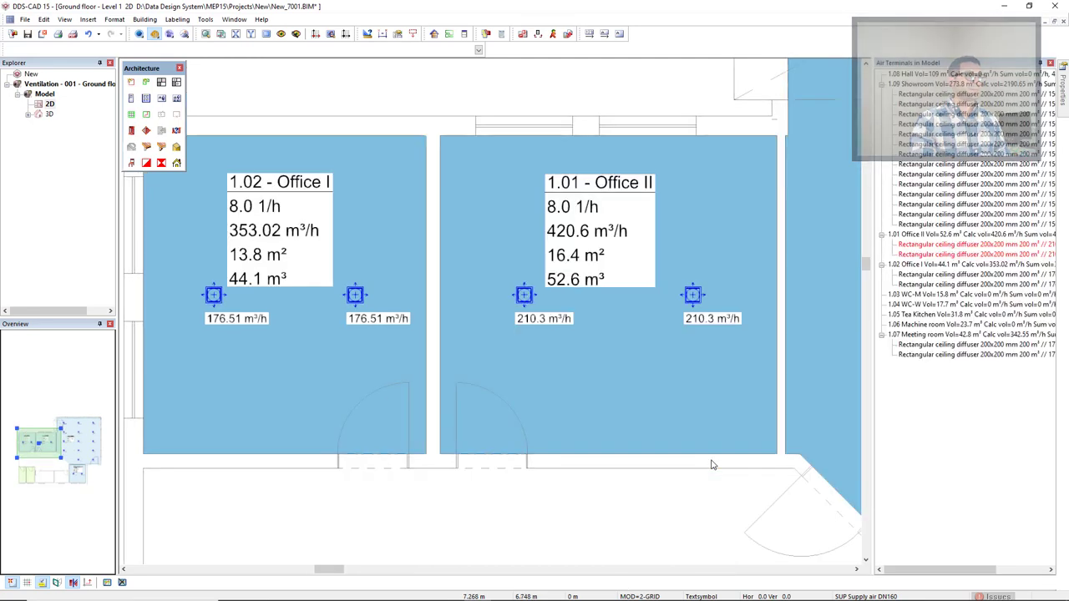
pyautogui.click(922, 247)
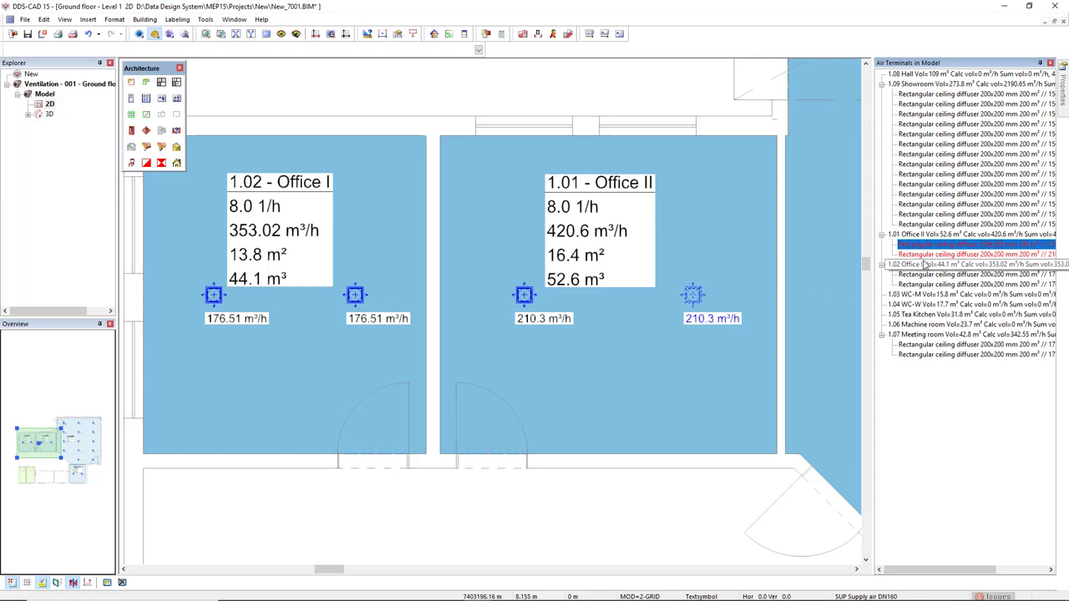
pyautogui.press('Down')
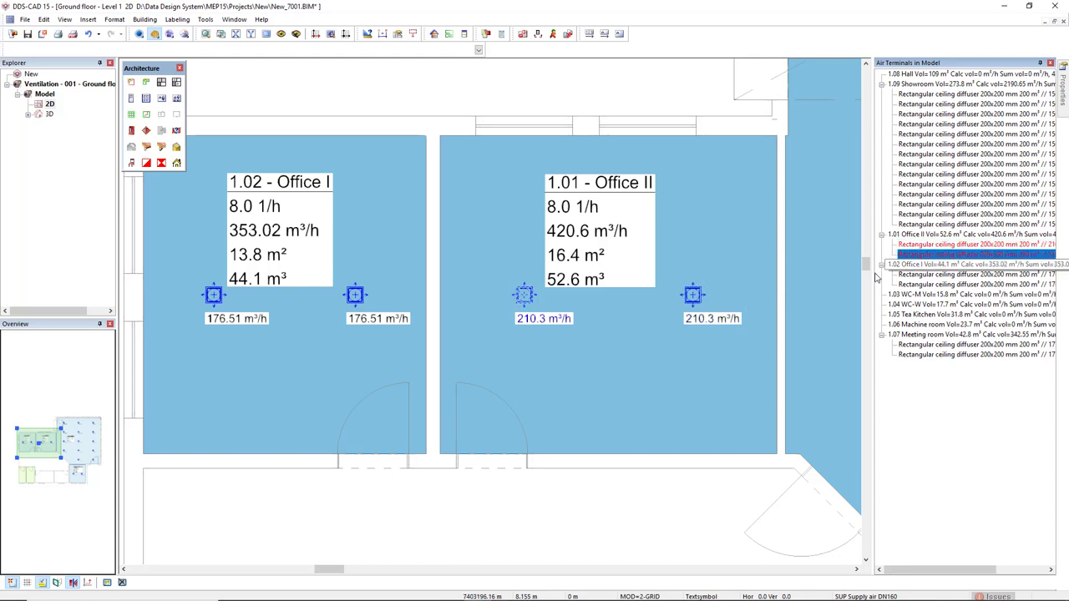
pyautogui.click(954, 245)
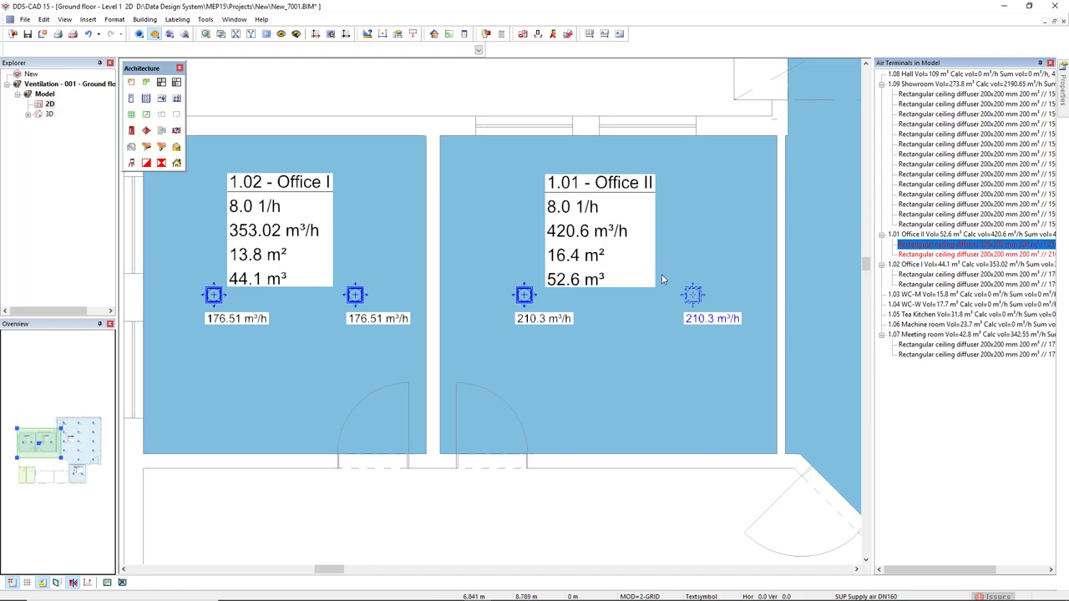
pyautogui.click(521, 89)
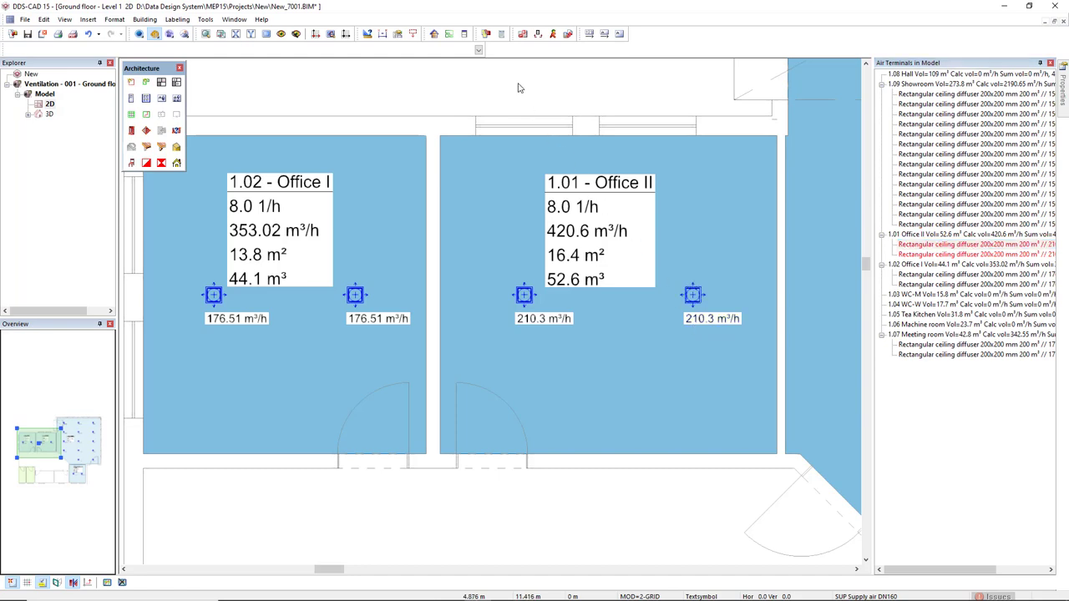
# Step: Preview the Dimensioning air flows report from Building Reports, including Rating data rooms
pyautogui.click(433, 34)
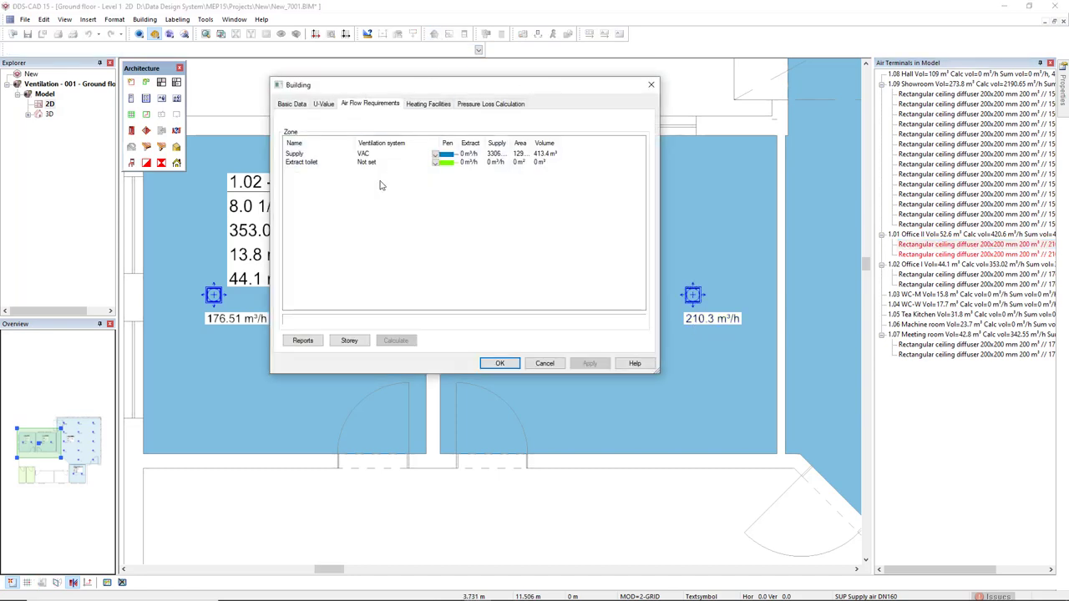
pyautogui.click(300, 345)
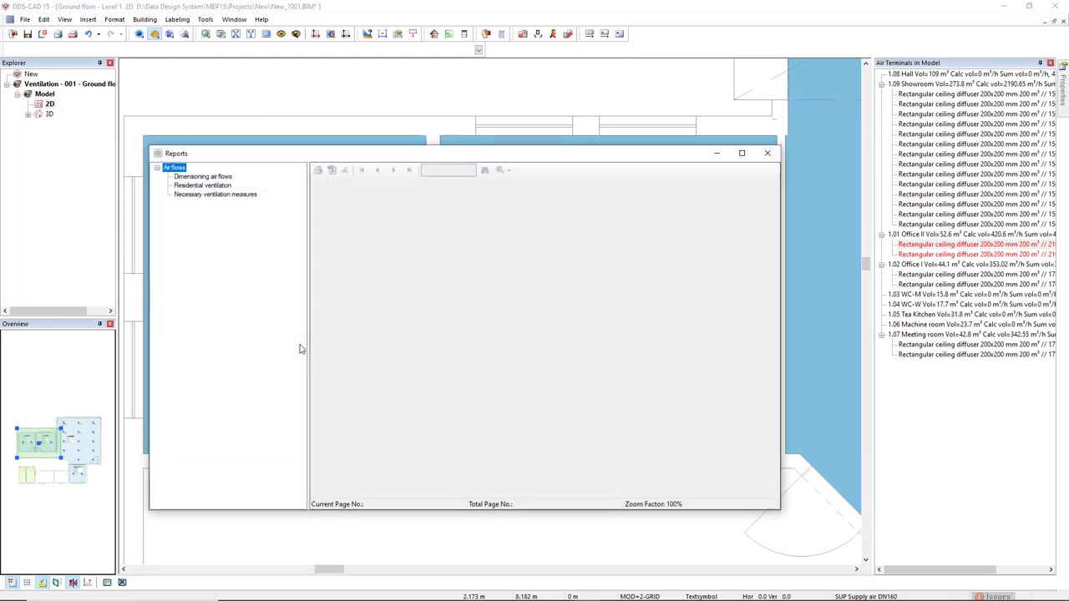
pyautogui.click(224, 177)
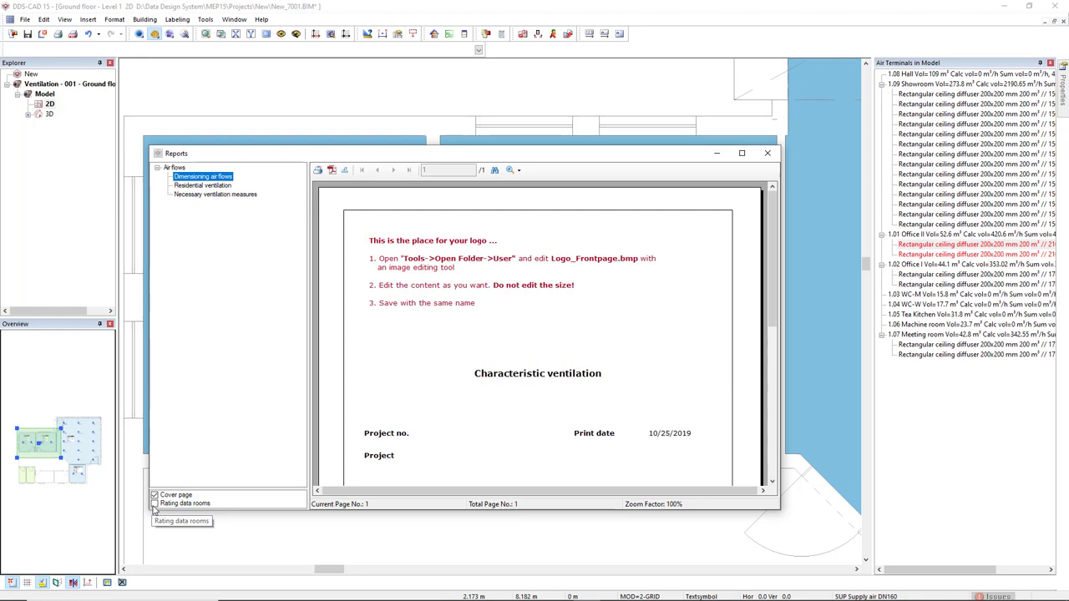
pyautogui.click(153, 504)
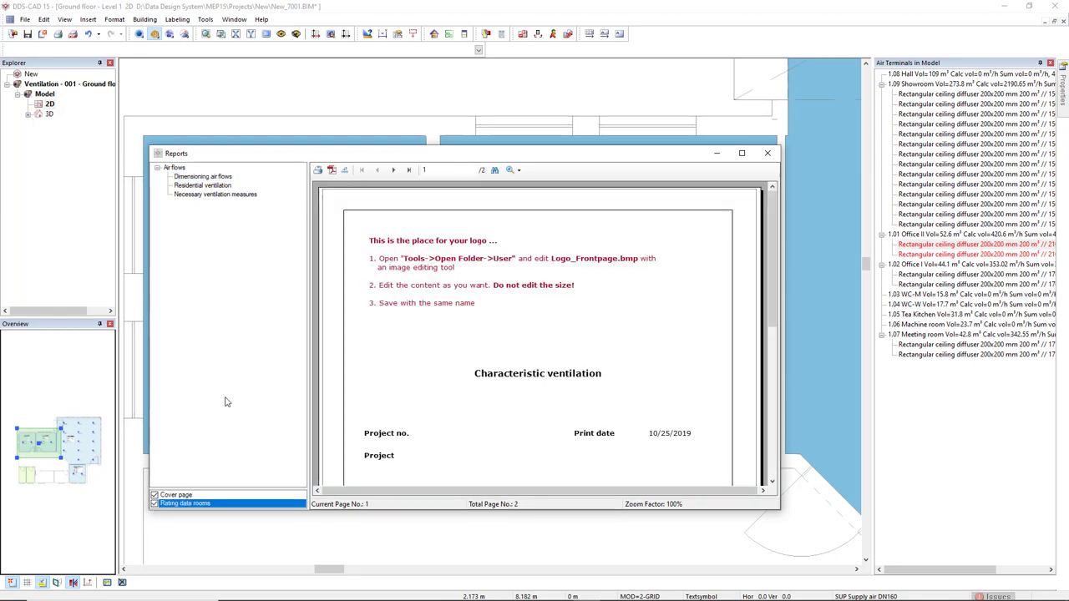
# Step: Maximize the report, go to the Room list Volume flow page, and list the Export file formats
pyautogui.click(742, 153)
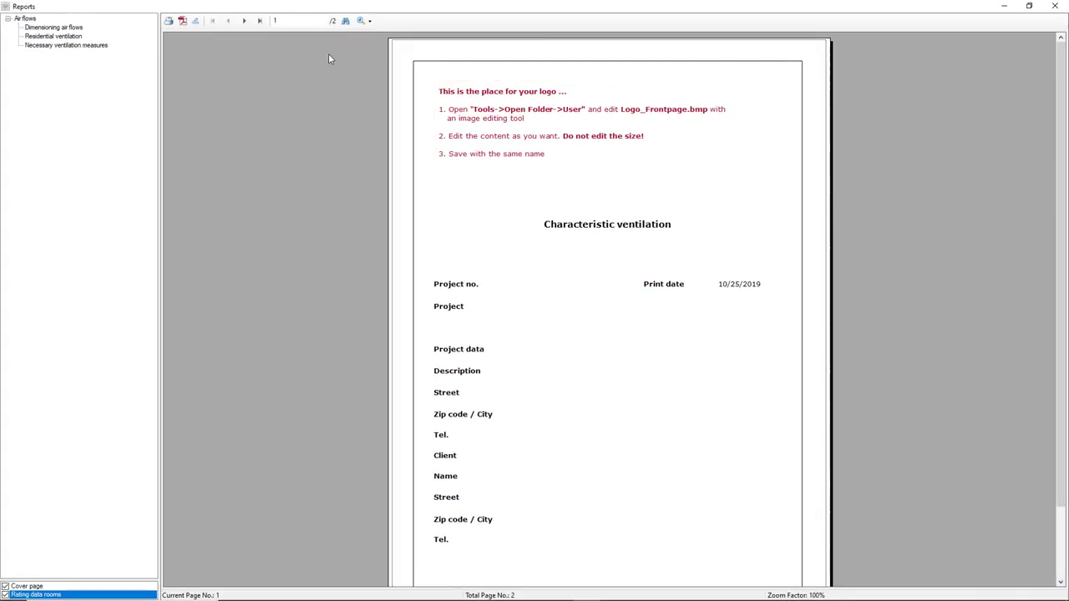
pyautogui.click(244, 23)
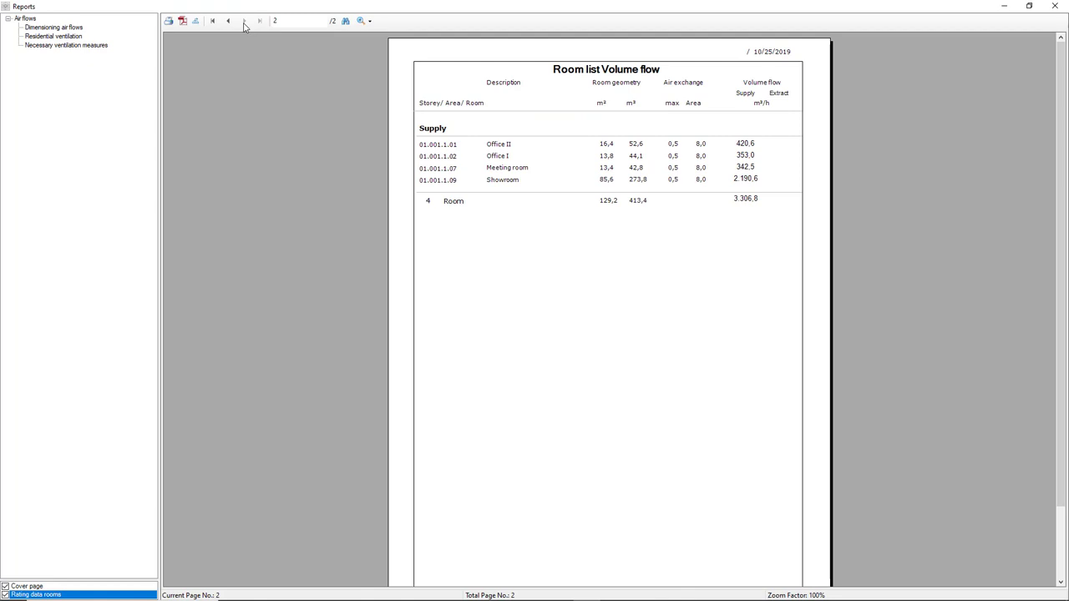
pyautogui.click(195, 22)
pyautogui.moveTo(242, 14); pyautogui.dragTo(334, 37)
pyautogui.click(252, 286)
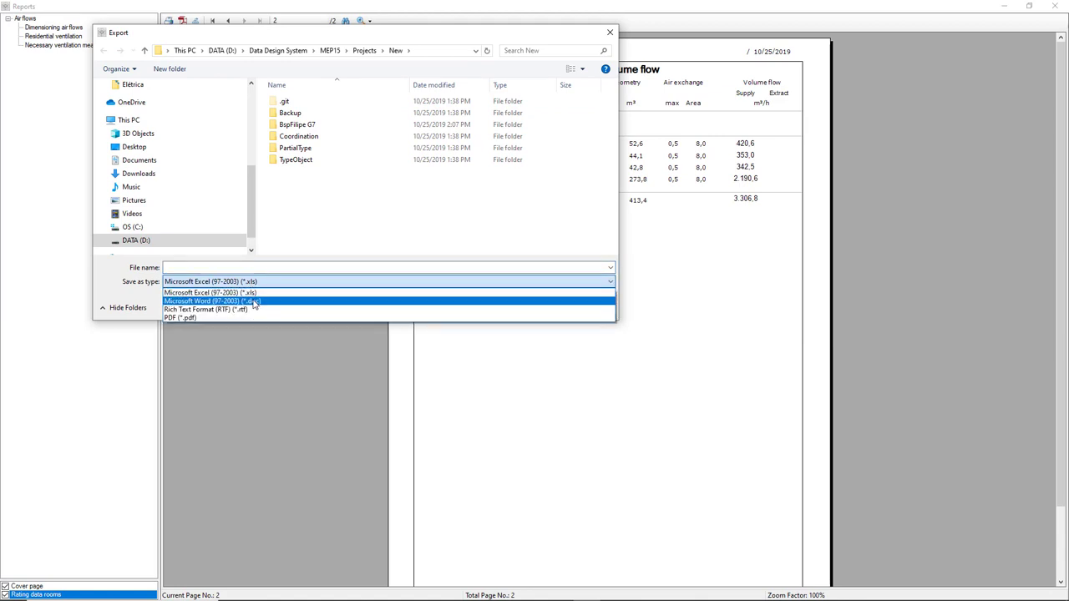